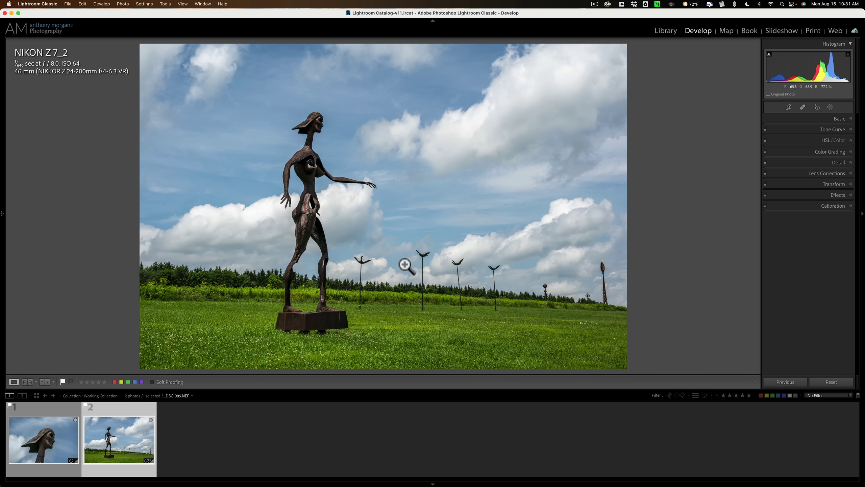
Show the sculpture-head close-up _DSC1090.NEF after briefly comparing it with the wide statue shot
left_click(55, 449)
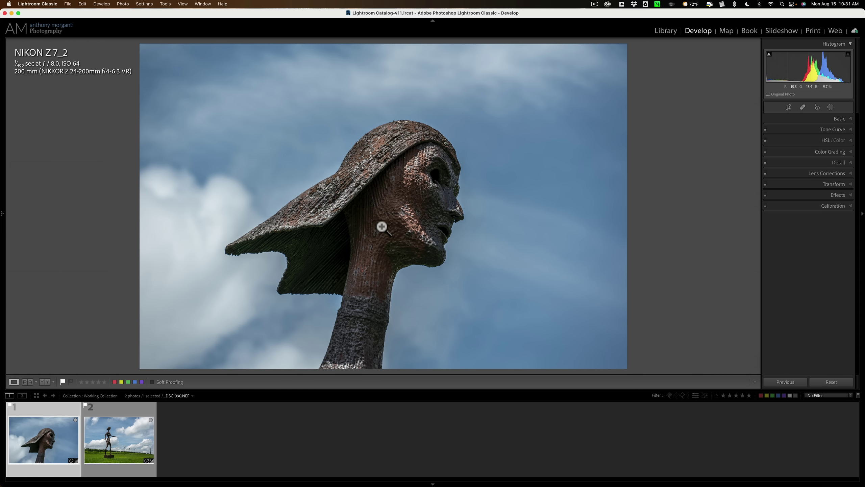
left_click(112, 420)
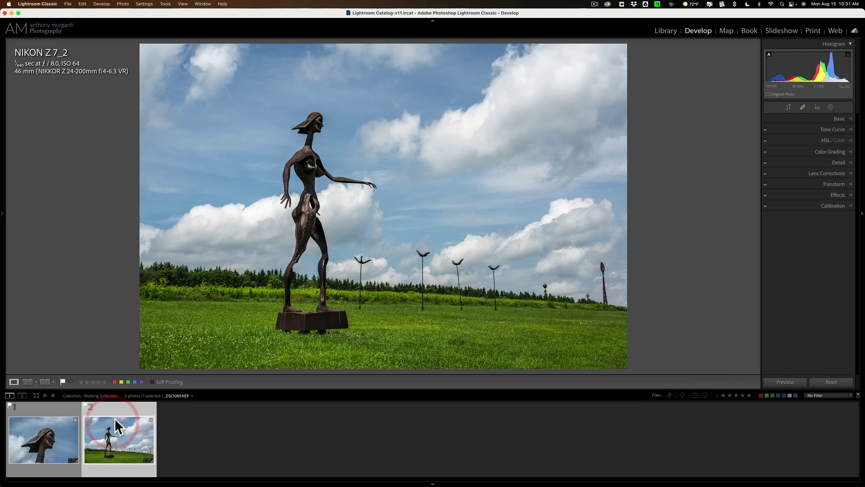
left_click(54, 434)
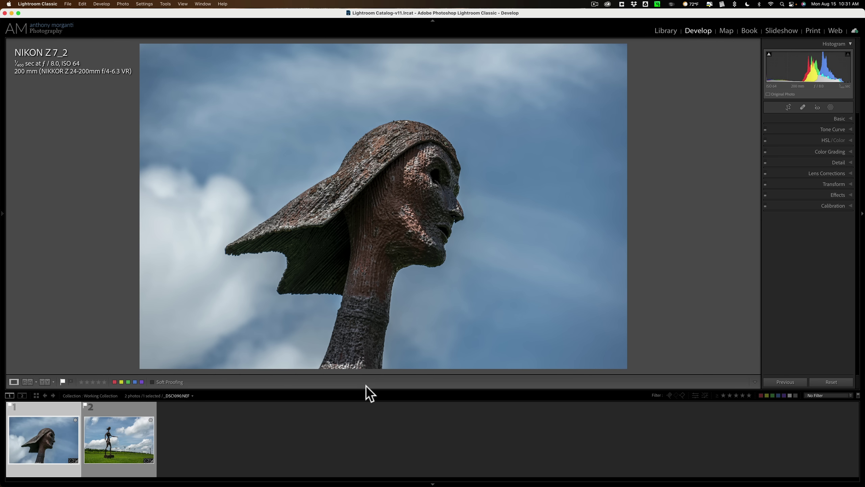
Enlarge the photo display area and add a Select Subject mask covering the sculpture head
left_click_drag(365, 388, 371, 419)
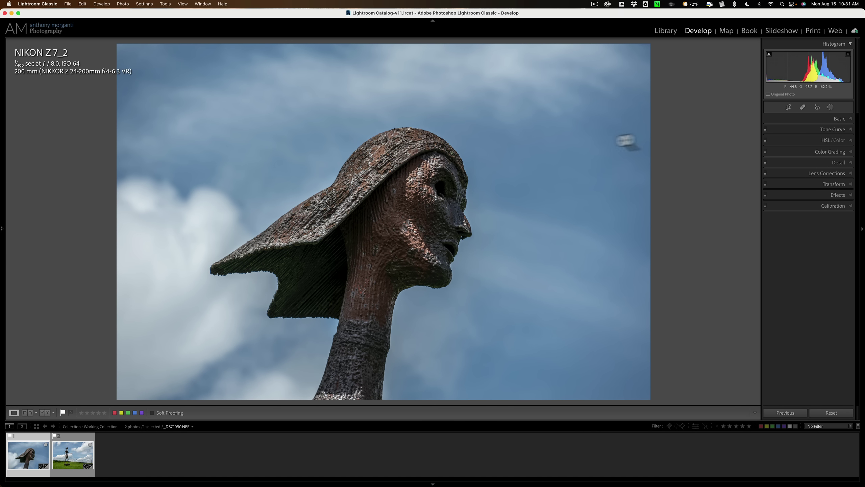
left_click(830, 107)
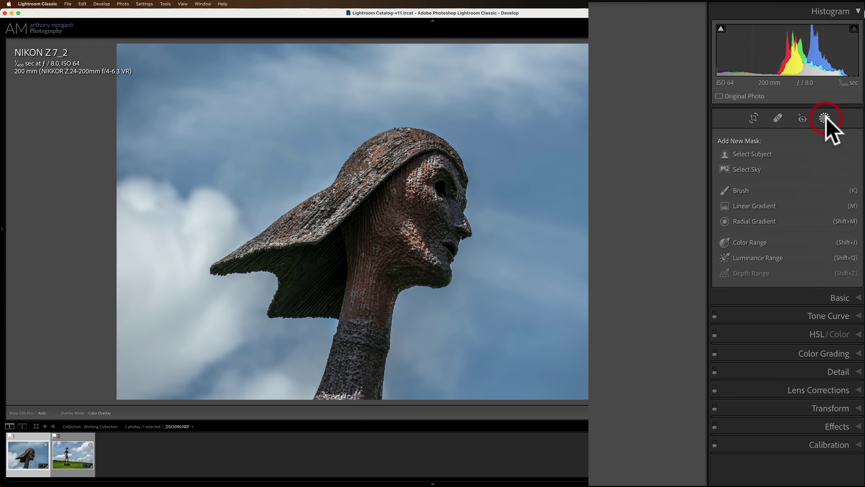
left_click(753, 154)
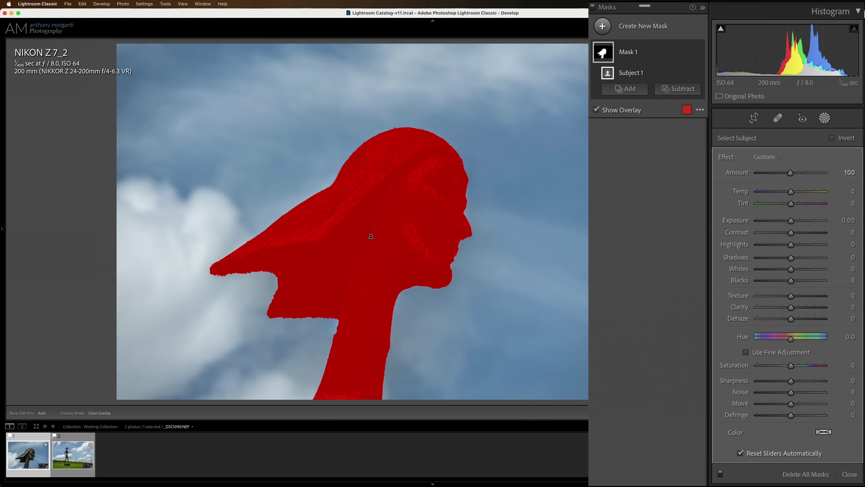
Preview the mask as Color Overlay on B&W, then Image on B&W, then Image on Black
left_click(699, 110)
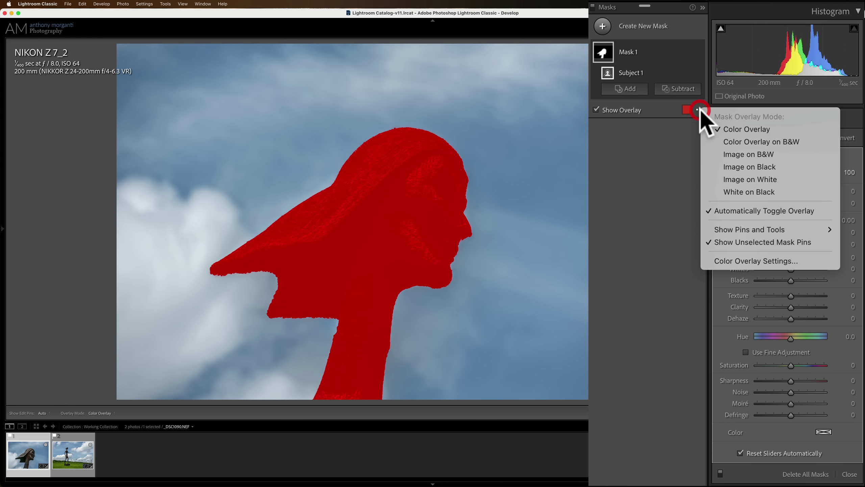
left_click(729, 140)
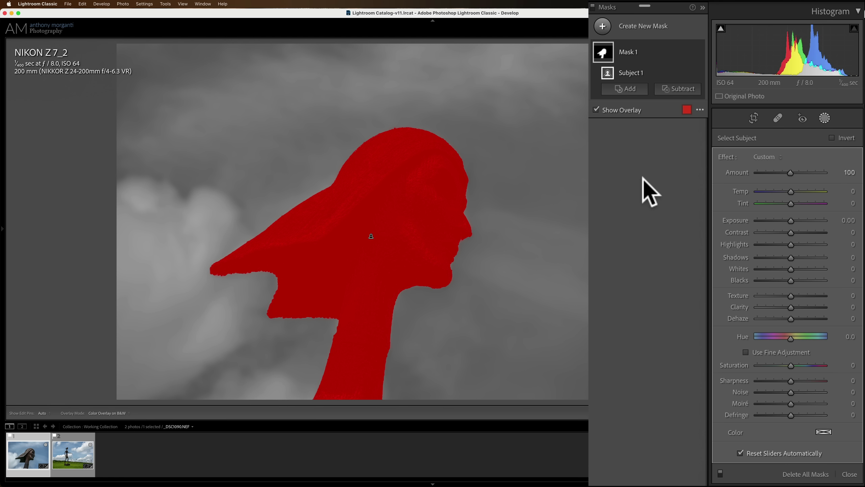
left_click(700, 110)
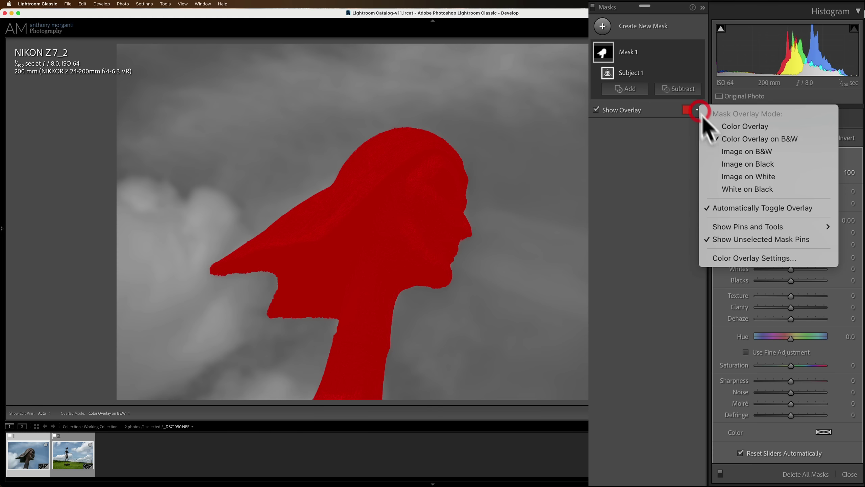
left_click(719, 150)
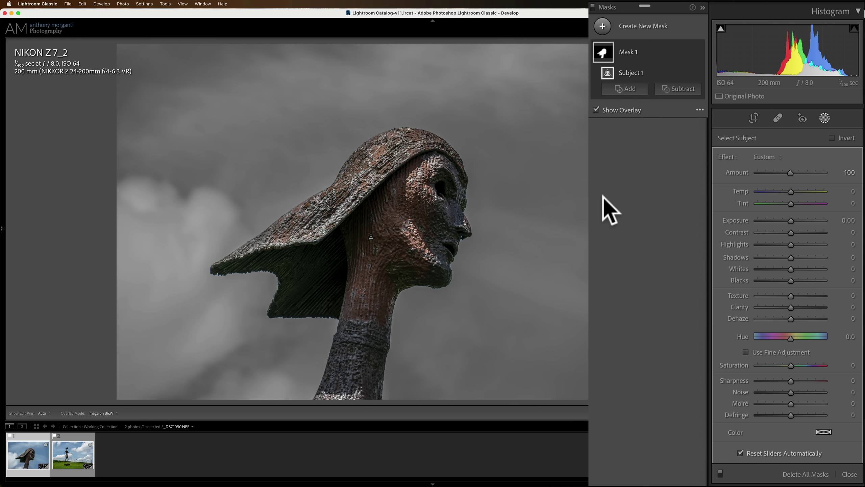
left_click(700, 110)
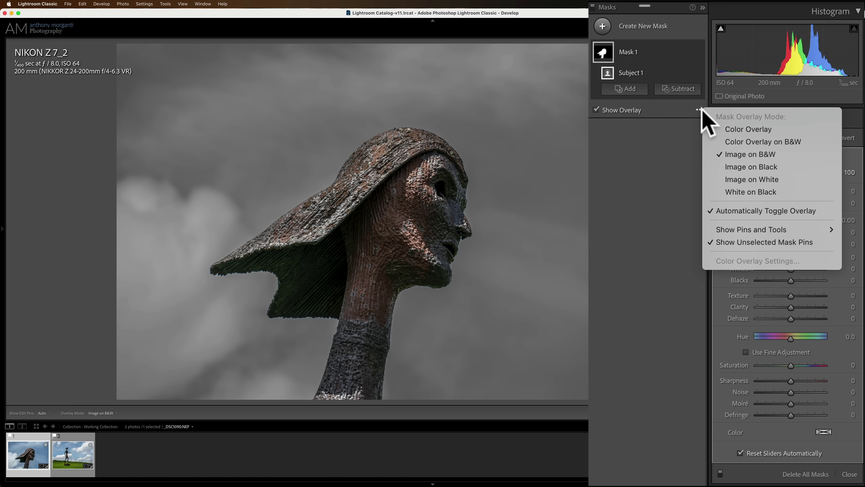
left_click(729, 166)
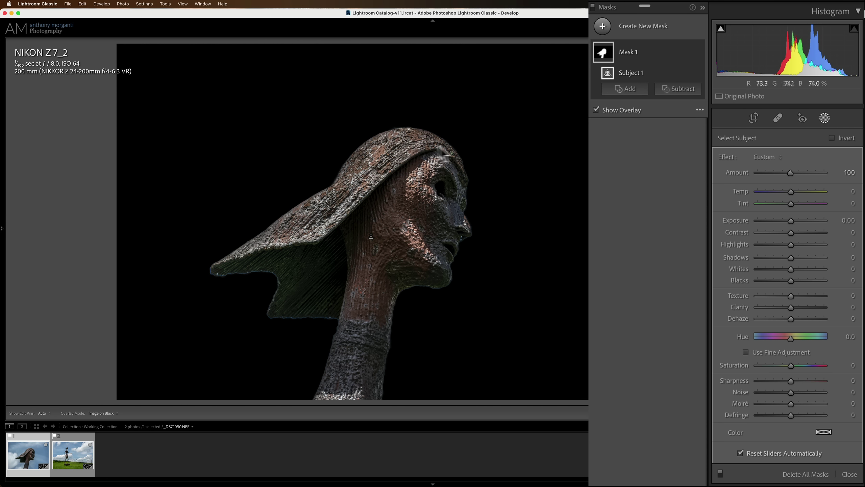
Preview the mask as Image on White and White on Black, then return to Color Overlay
left_click(699, 109)
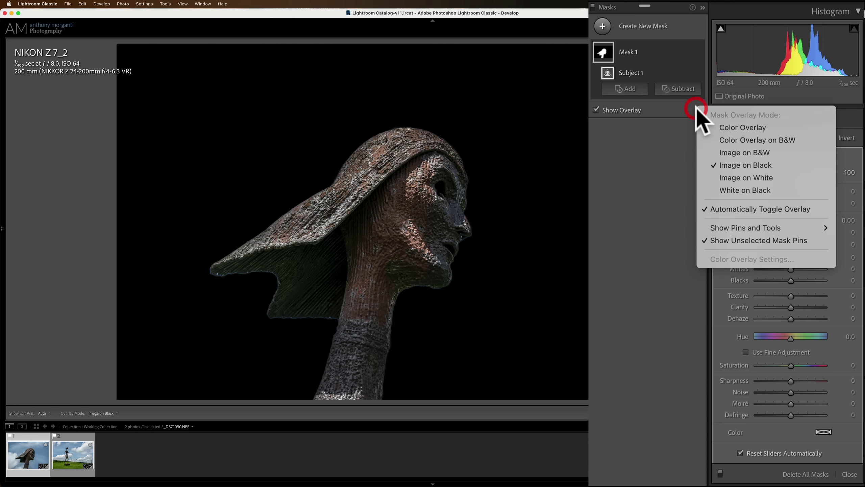
left_click(714, 179)
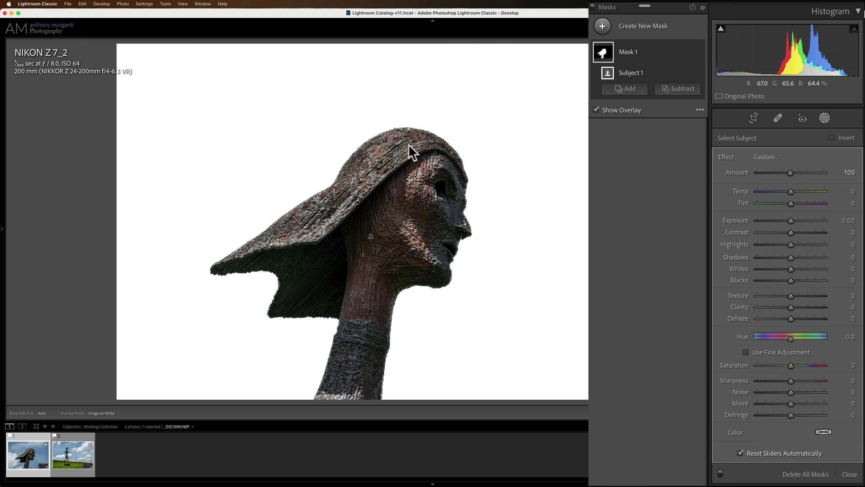
left_click(698, 110)
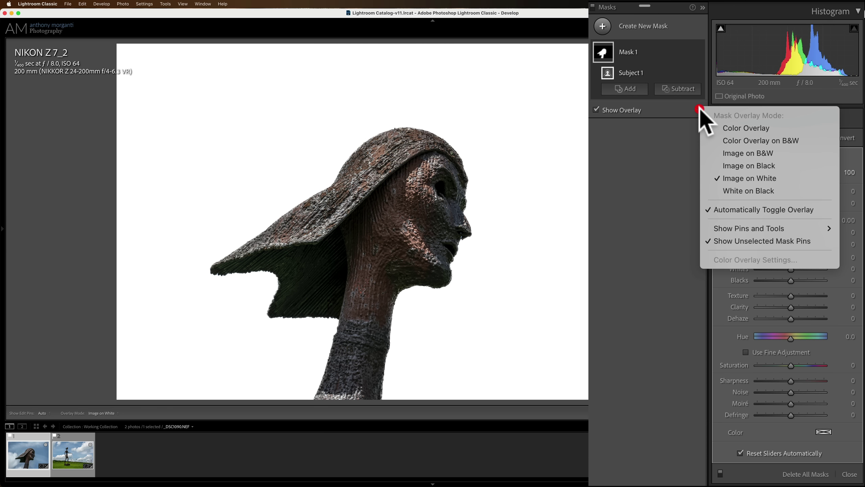
left_click(737, 190)
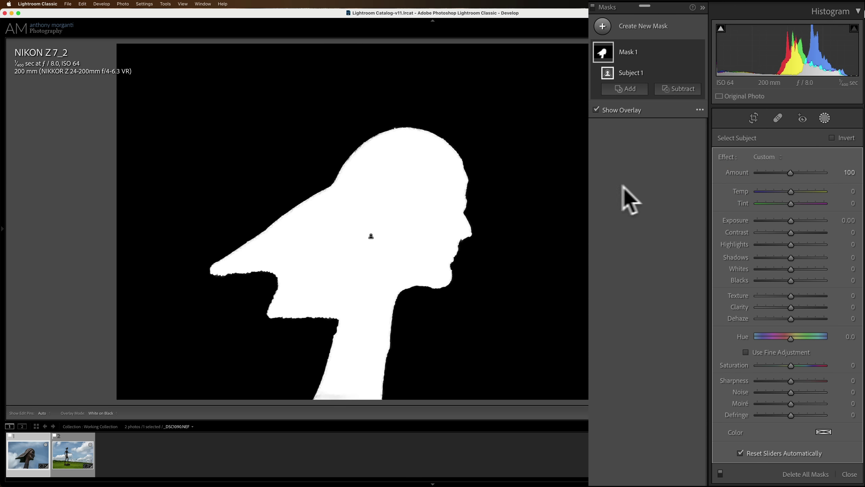
left_click(699, 110)
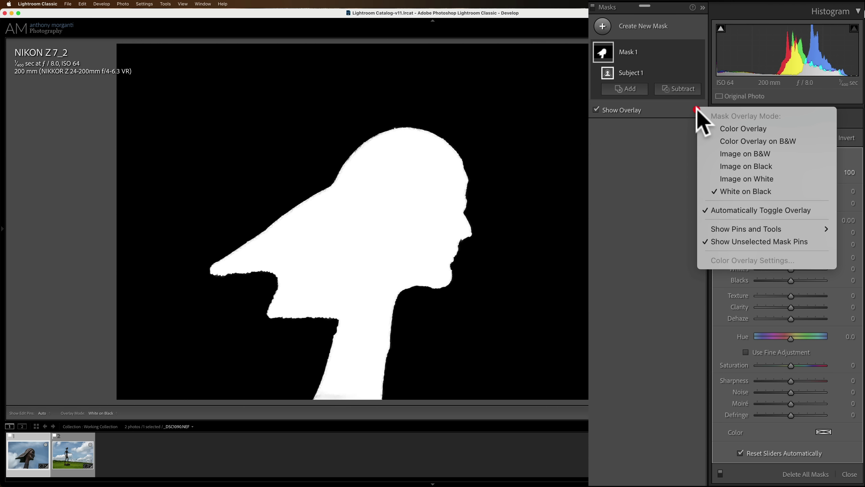
left_click(725, 129)
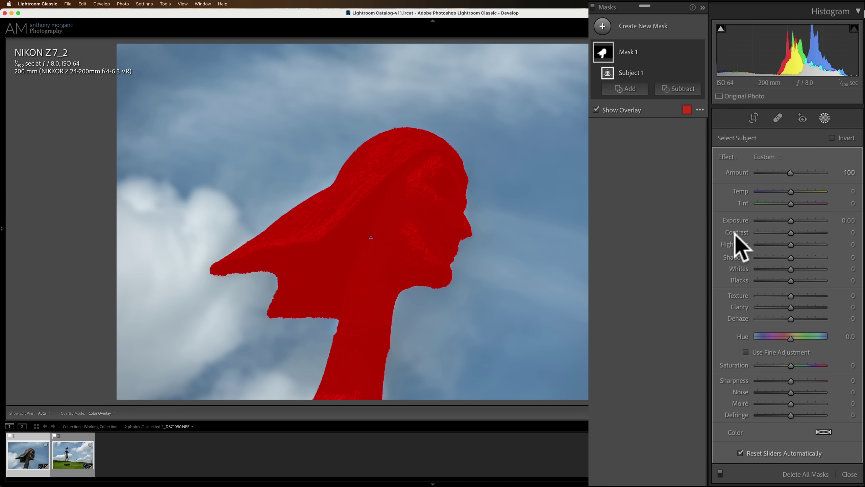
Set the head mask to Shadows 55, Texture 32, Clarity 17, toggling the overlay via checkbox and O
left_click_drag(788, 257, 810, 258)
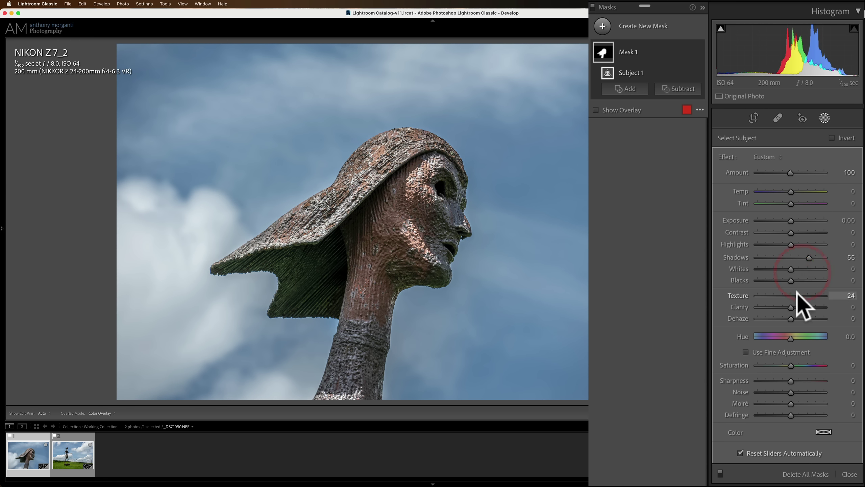
mouse_move(797, 295)
left_mouse_down()
mouse_move(792, 307)
mouse_move(806, 307)
mouse_move(797, 307)
left_mouse_up()
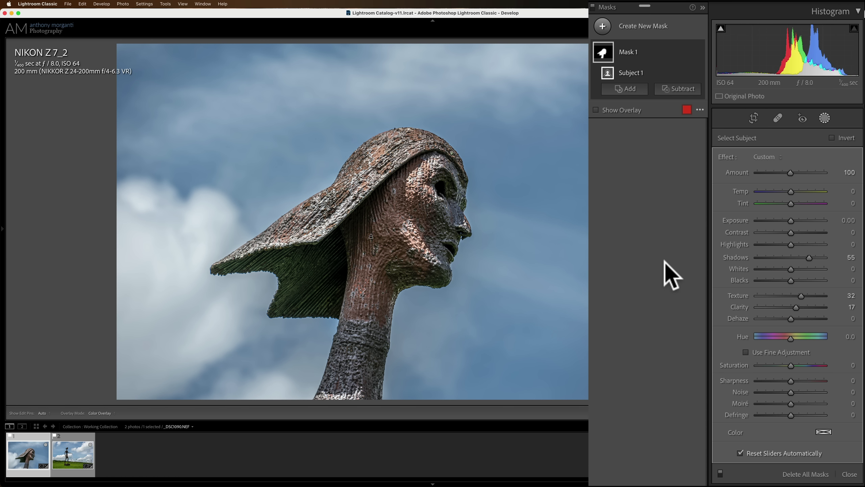
left_click(596, 110)
left_click(596, 110)
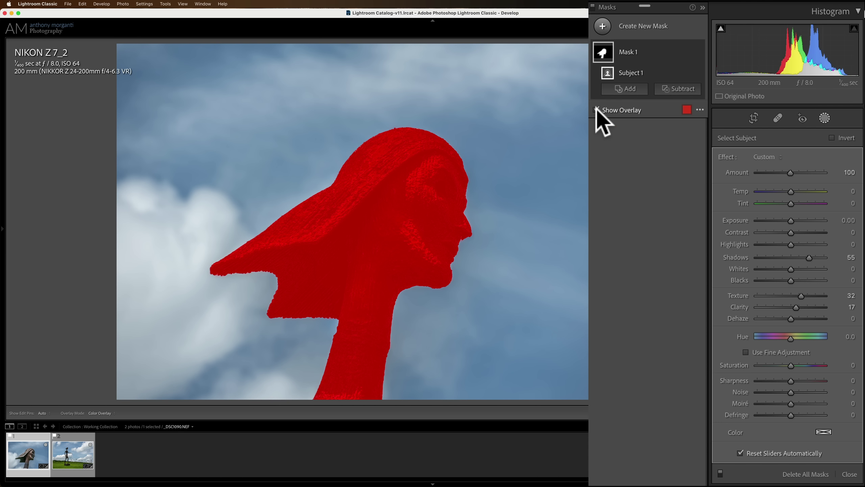
left_click(596, 109)
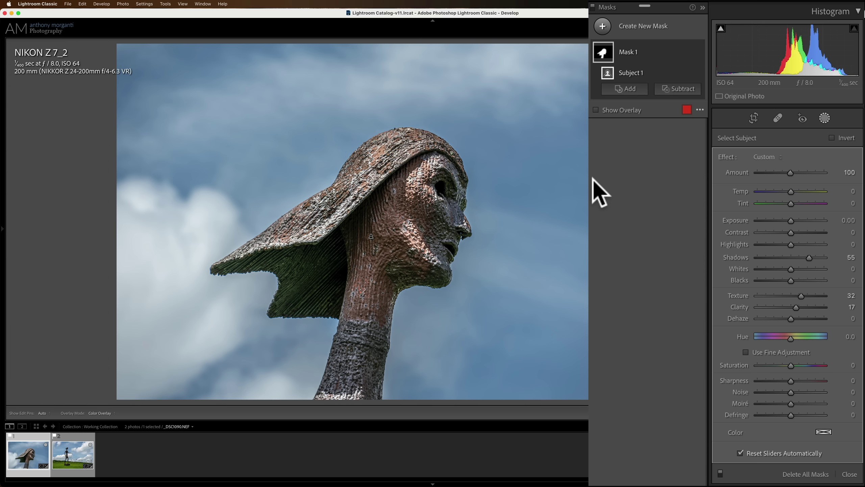
key("o")
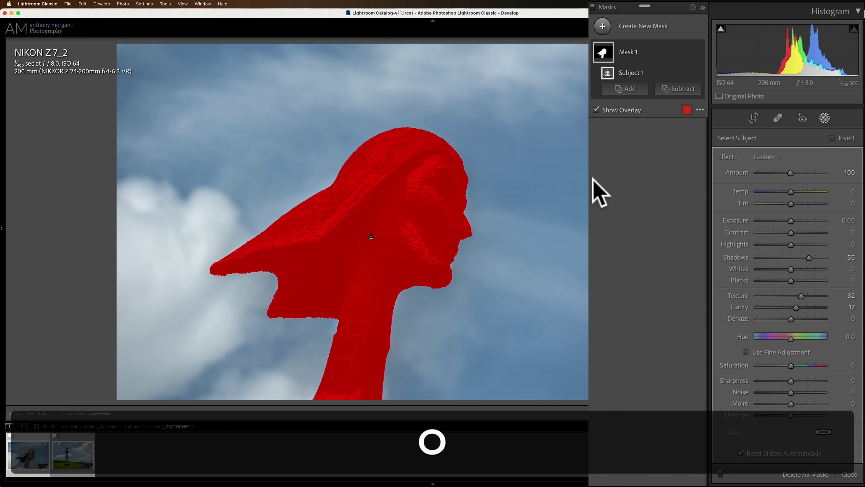
key("o")
key("o")
key("o")
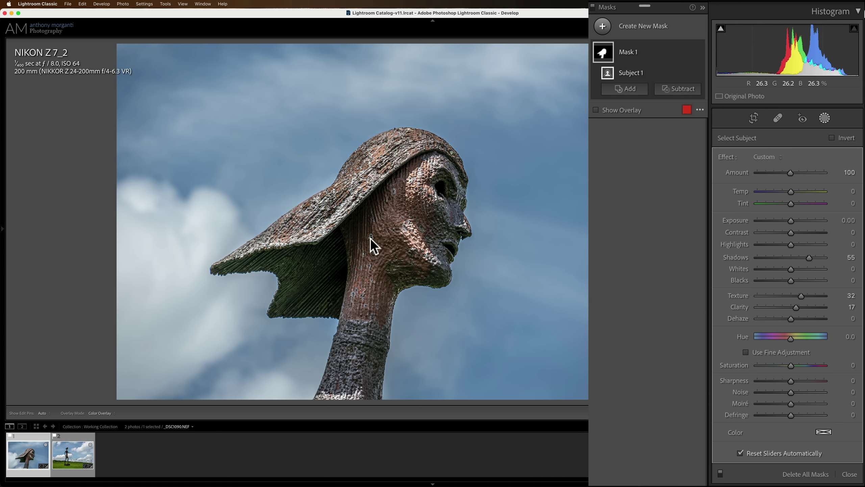
mouse_move(371, 236)
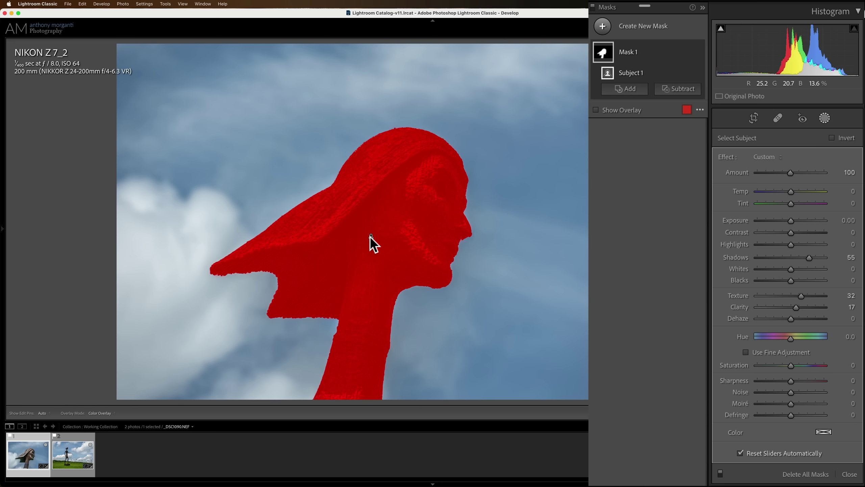
With Automatically Toggle Overlay off, lift the head mask's Blacks to 23, then re-enable the option
left_click(700, 109)
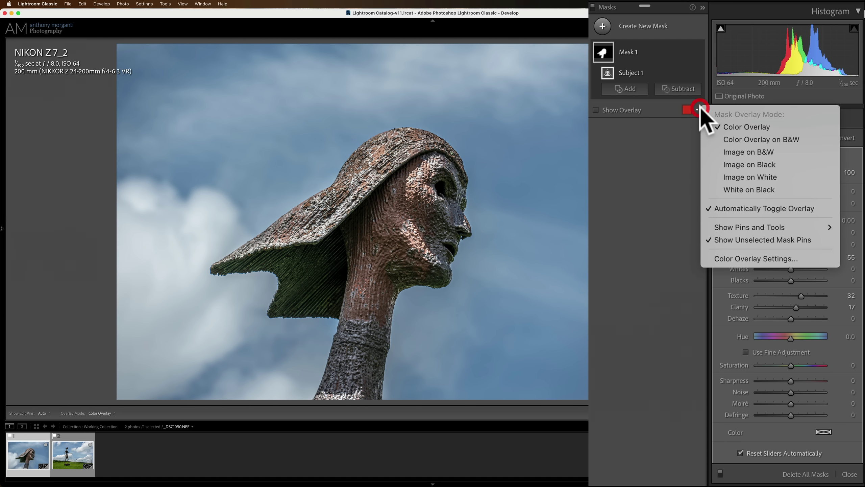
left_click(749, 208)
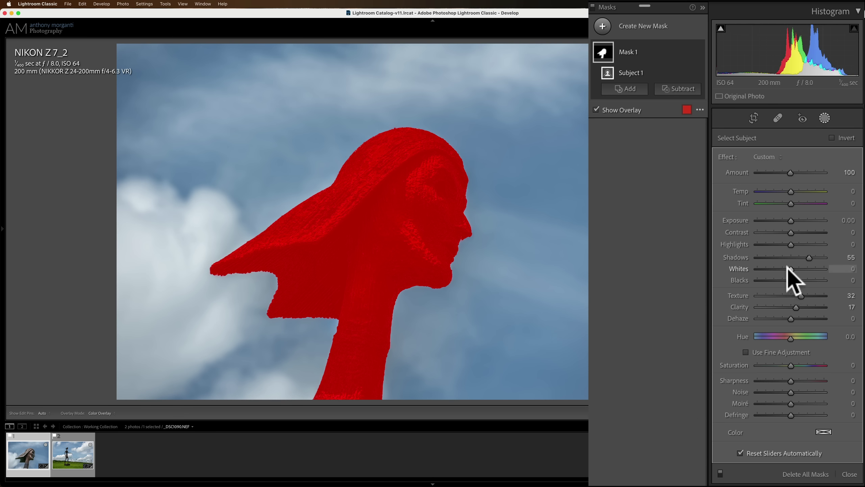
left_click_drag(790, 279, 796, 279)
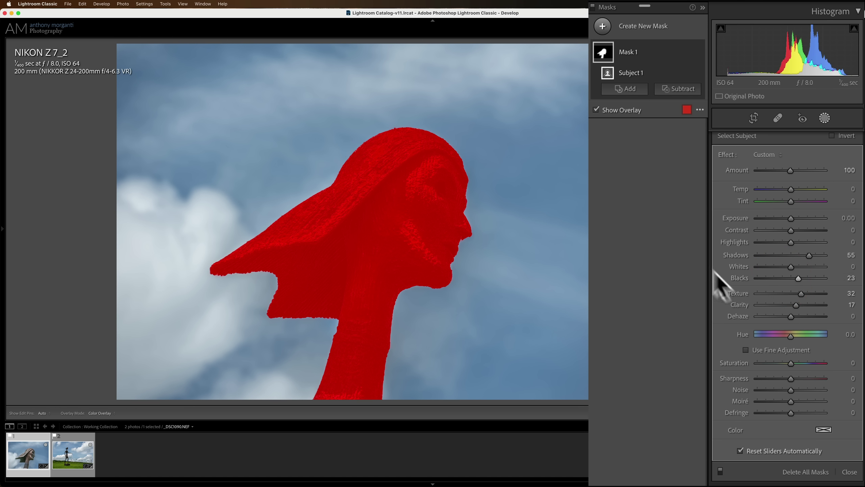
left_click(700, 110)
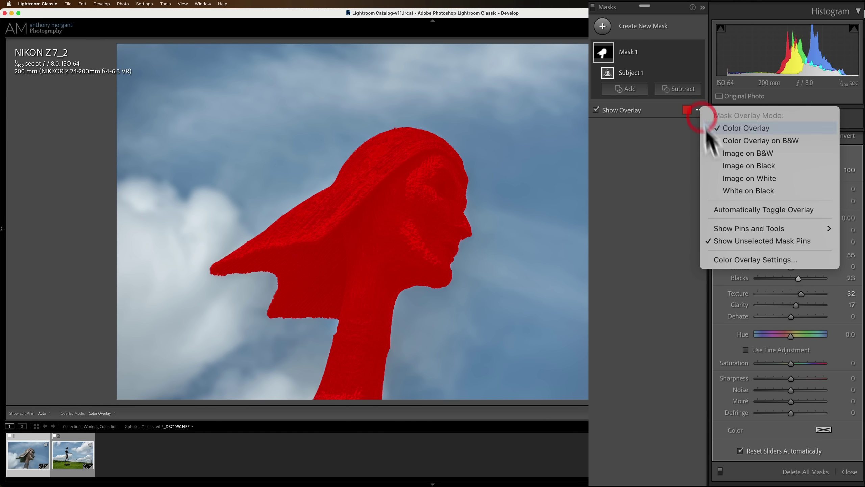
left_click(728, 208)
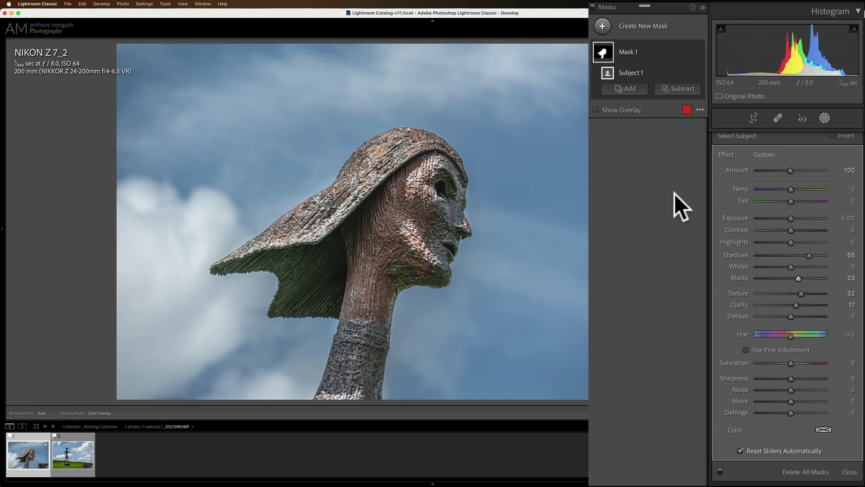
left_click(700, 110)
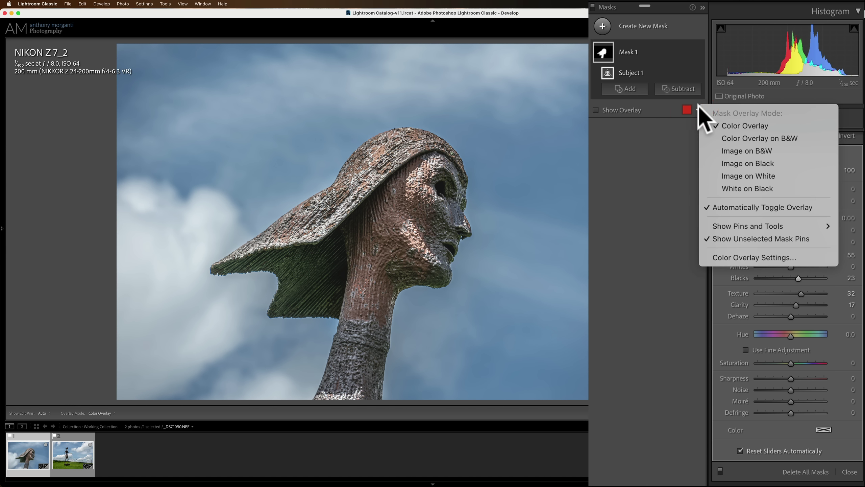
left_click(656, 217)
mouse_move(372, 230)
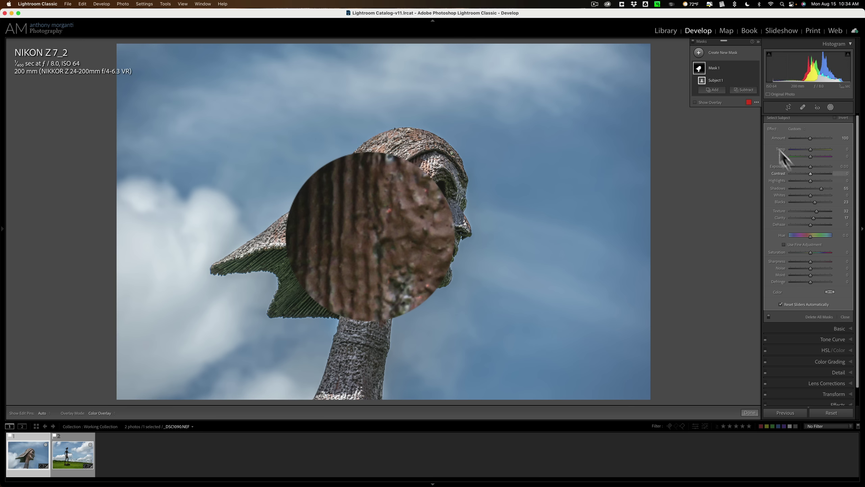
left_click(699, 110)
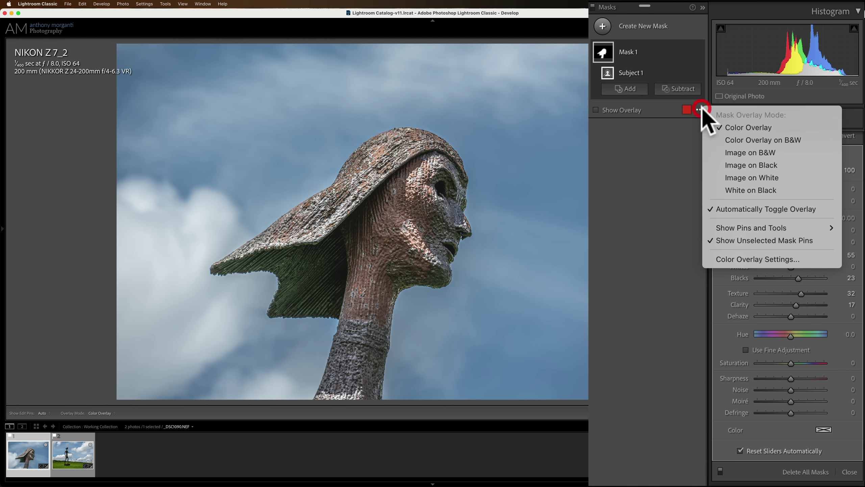
mouse_move(747, 229)
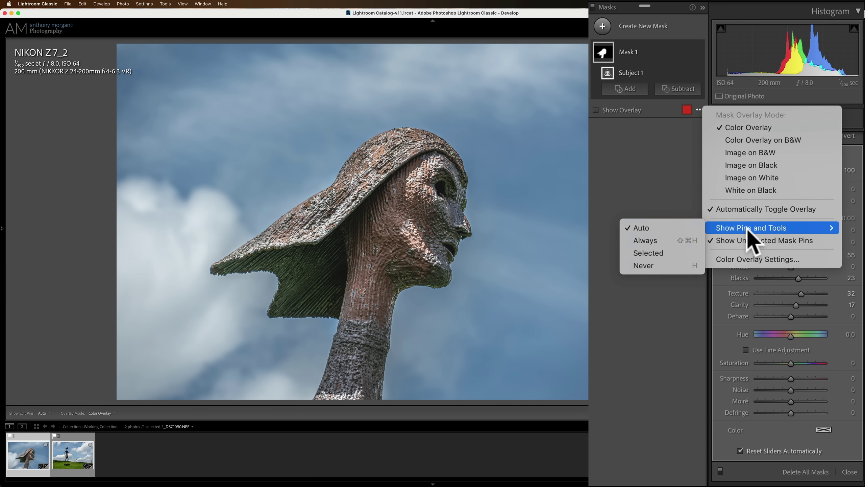
left_click(675, 240)
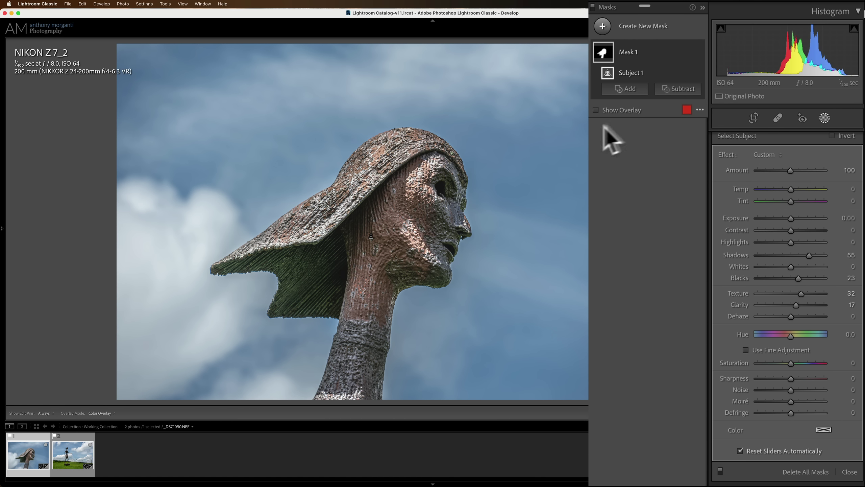
left_click(700, 110)
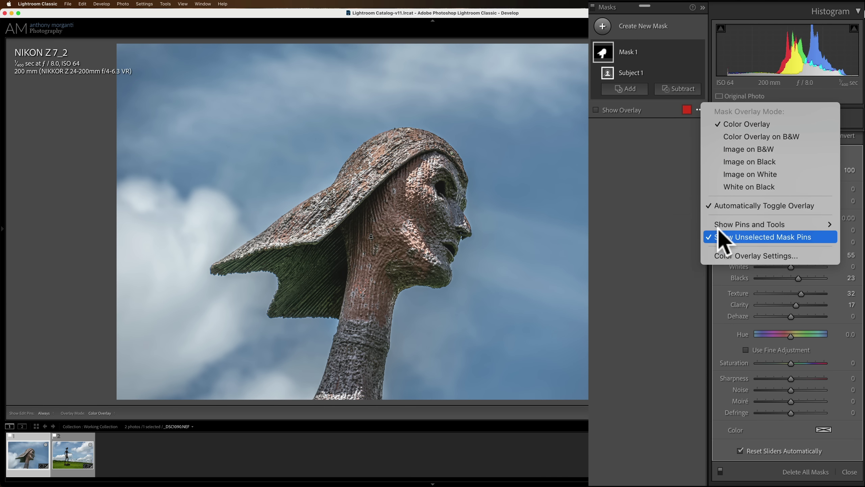
mouse_move(719, 225)
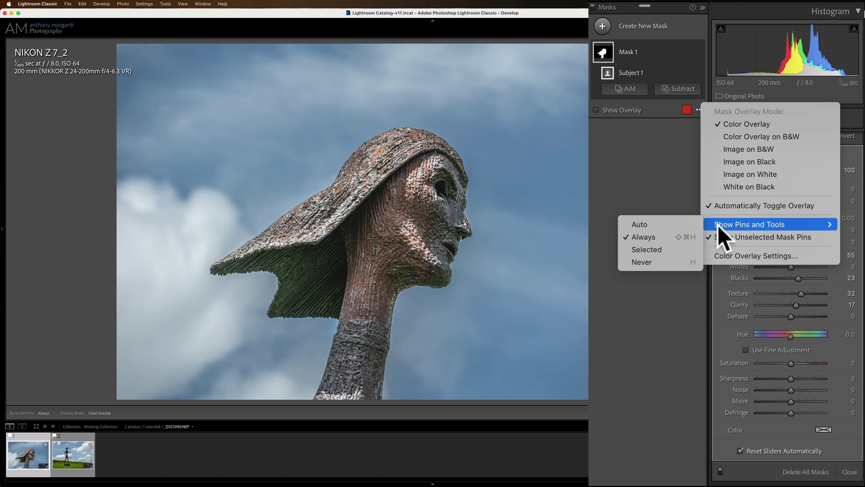
left_click(668, 247)
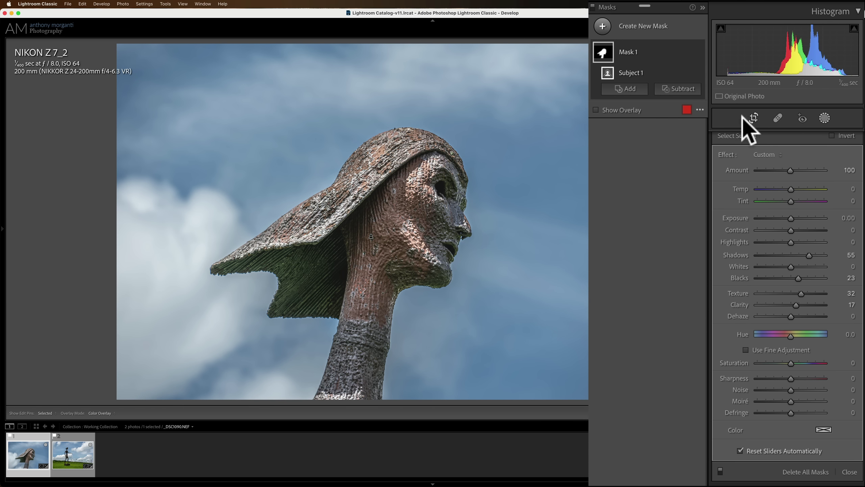
left_click(700, 110)
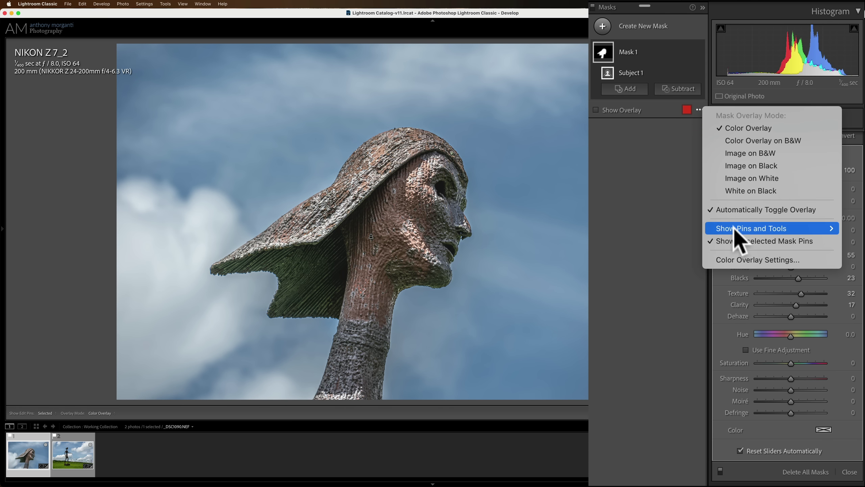
left_click(662, 267)
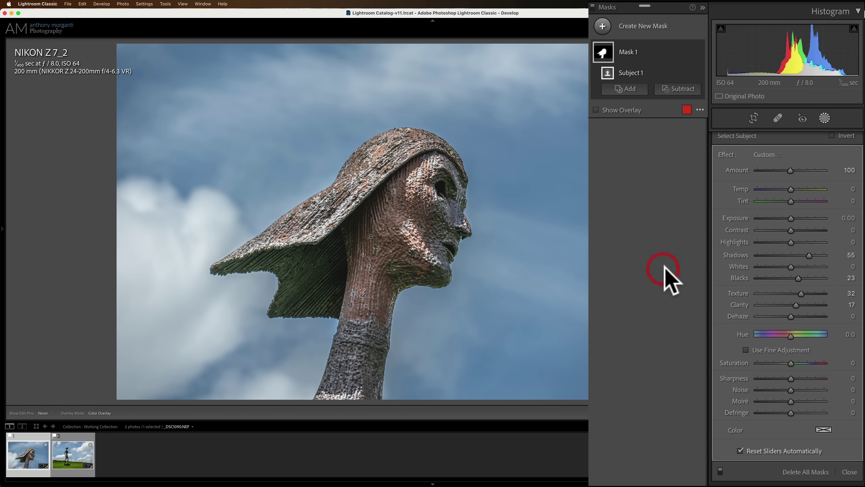
left_click(699, 110)
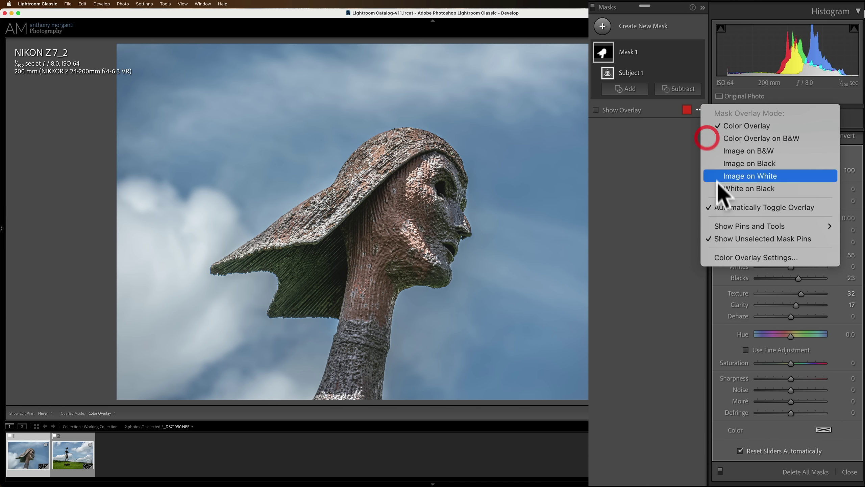
mouse_move(729, 226)
left_click(671, 226)
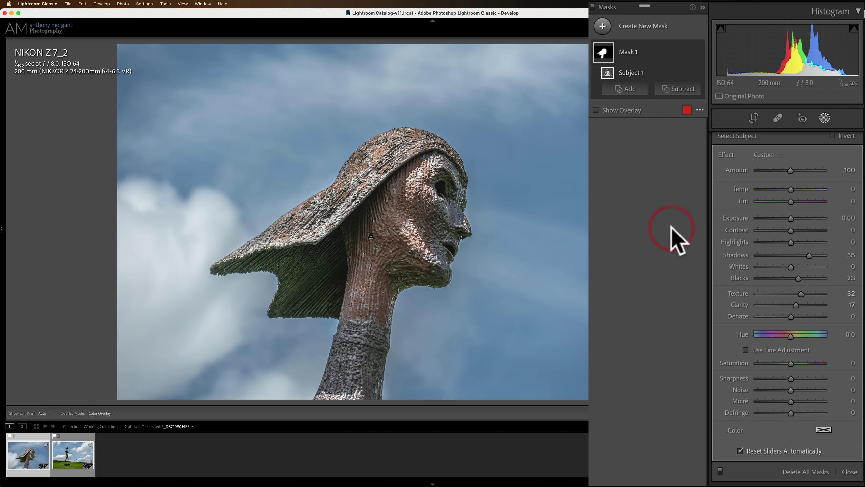
left_click(699, 110)
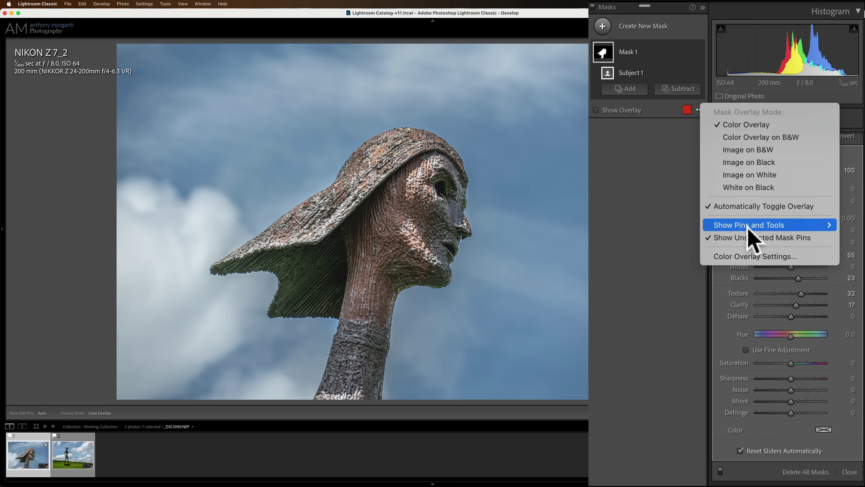
mouse_move(747, 228)
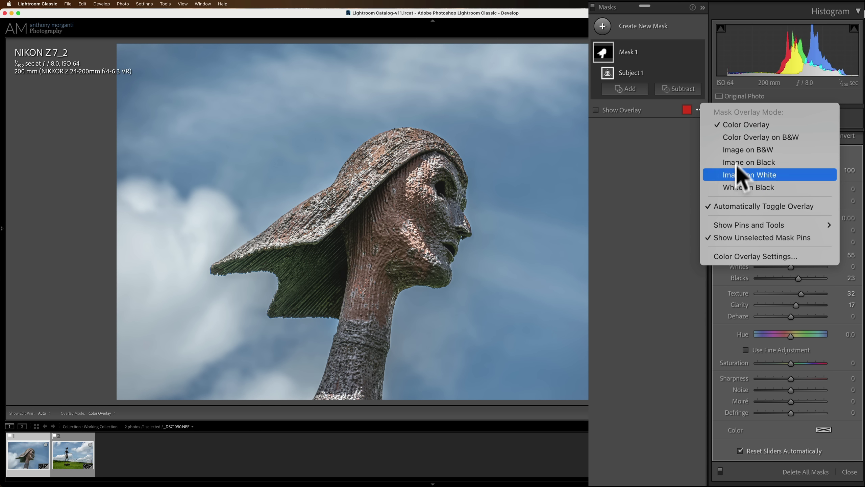
left_click(729, 129)
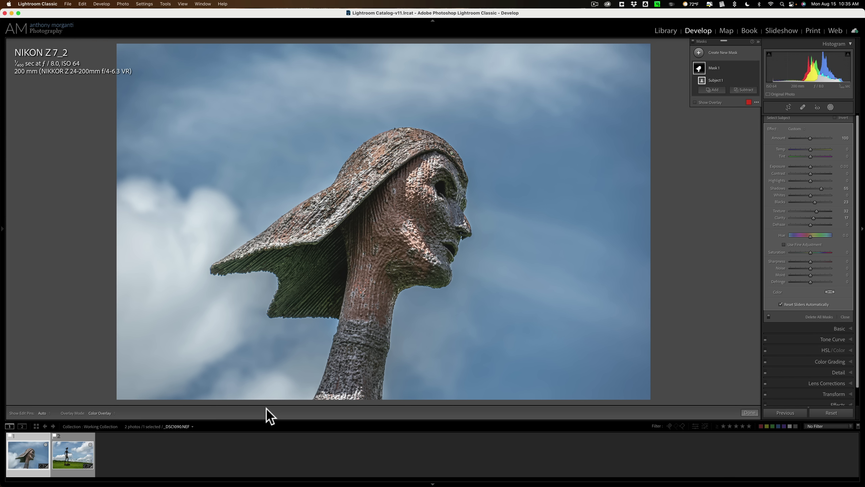
key("t")
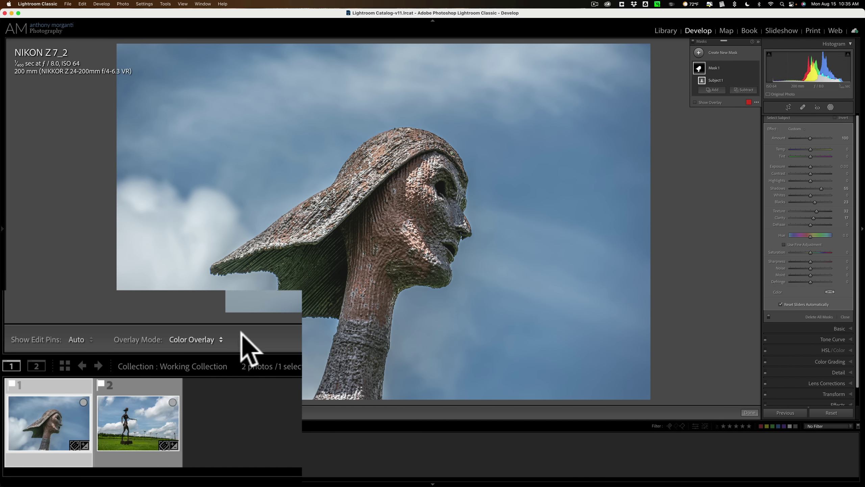
left_click(215, 339)
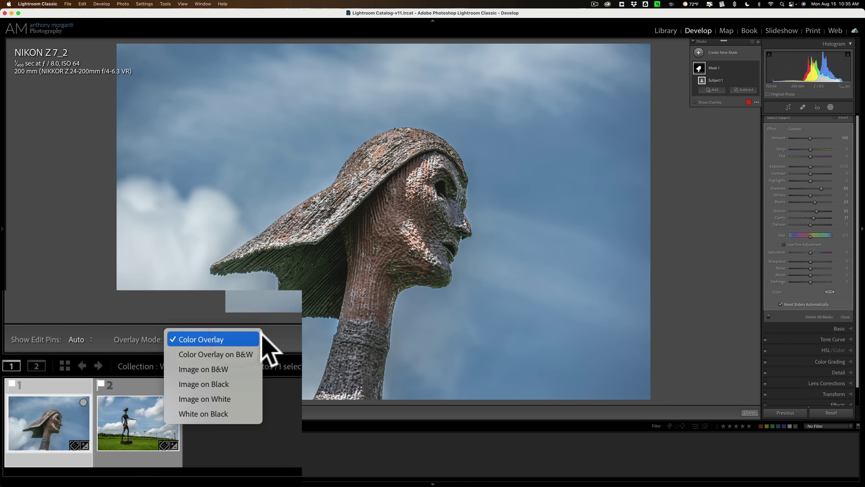
left_click(206, 339)
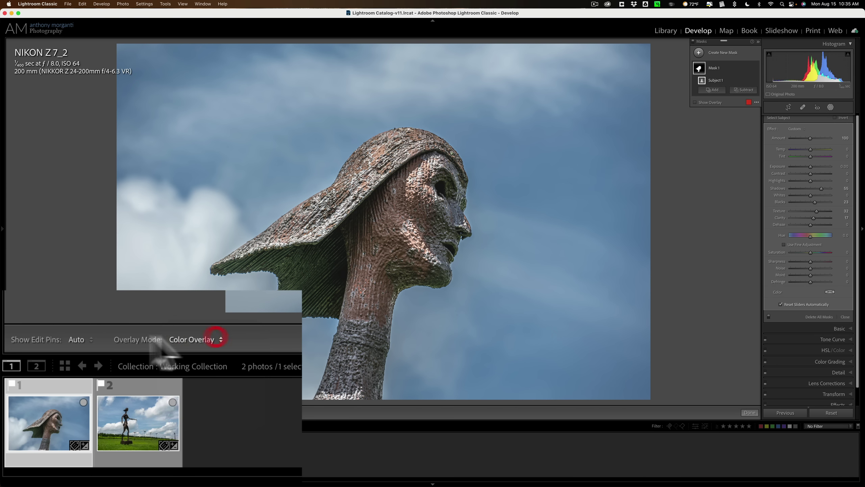
left_click(85, 339)
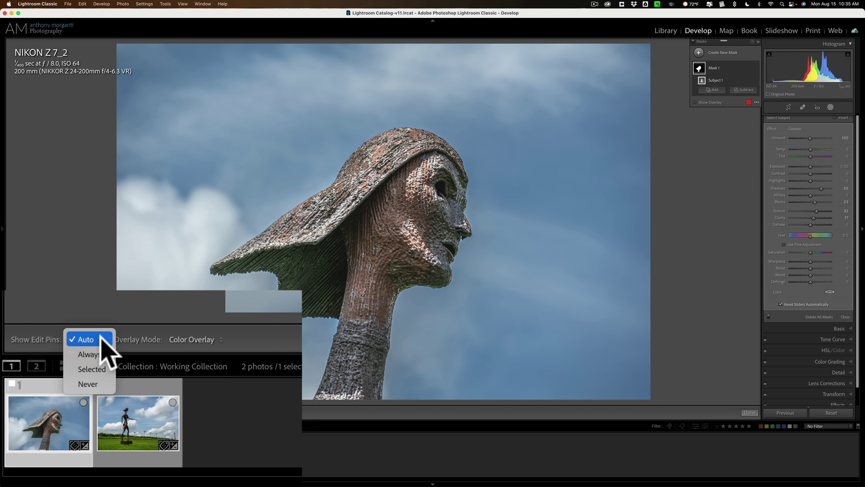
left_click(165, 411)
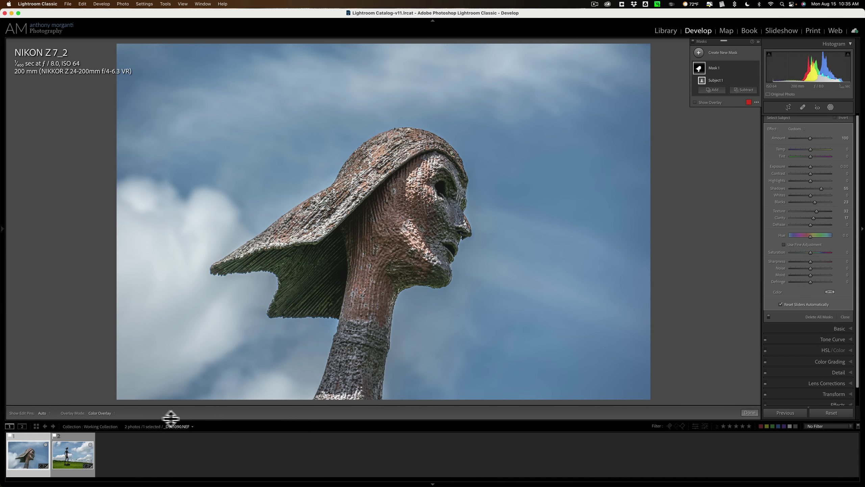
Add a Select Sky mask (Mask 2) and raise its Clarity to 57
left_click(756, 102)
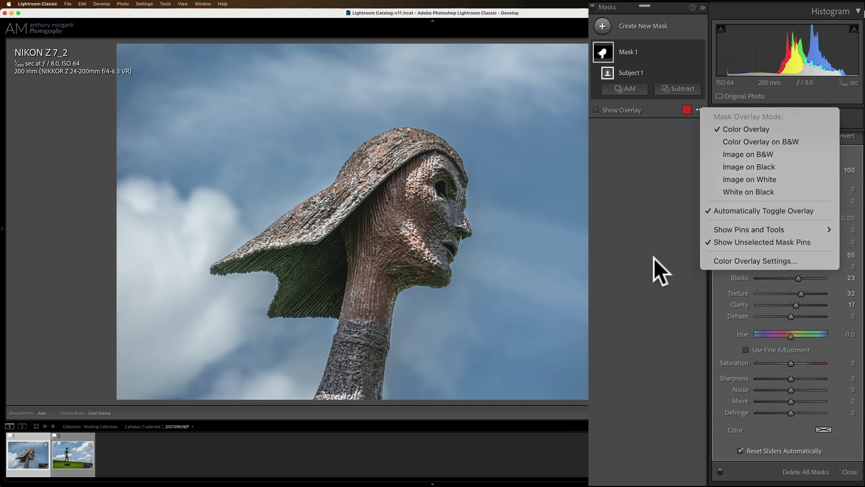
left_click(633, 254)
scroll(807, 170, "up", 1)
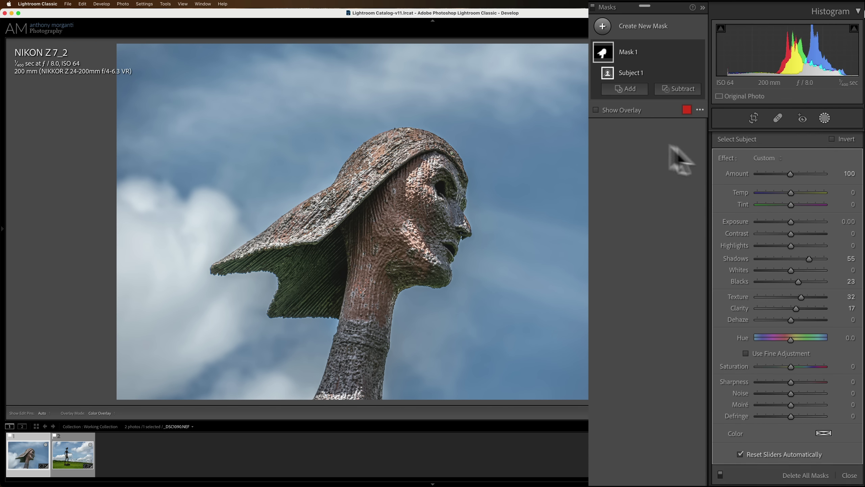
left_click(603, 27)
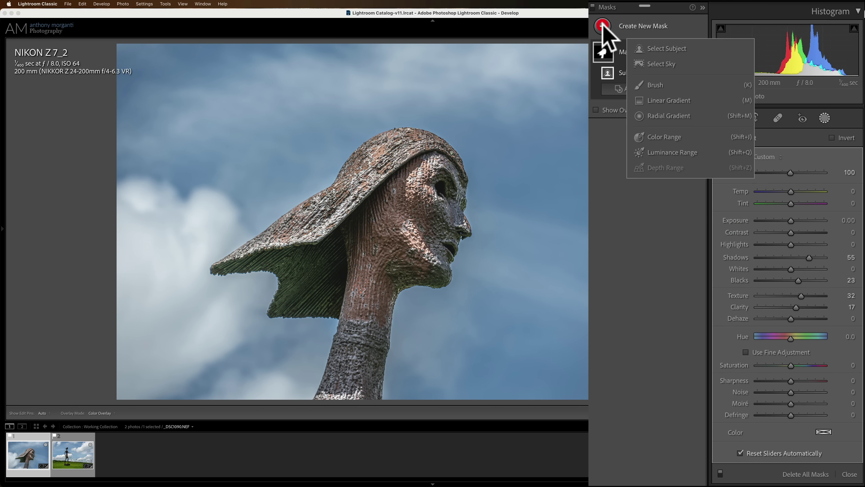
left_click(650, 58)
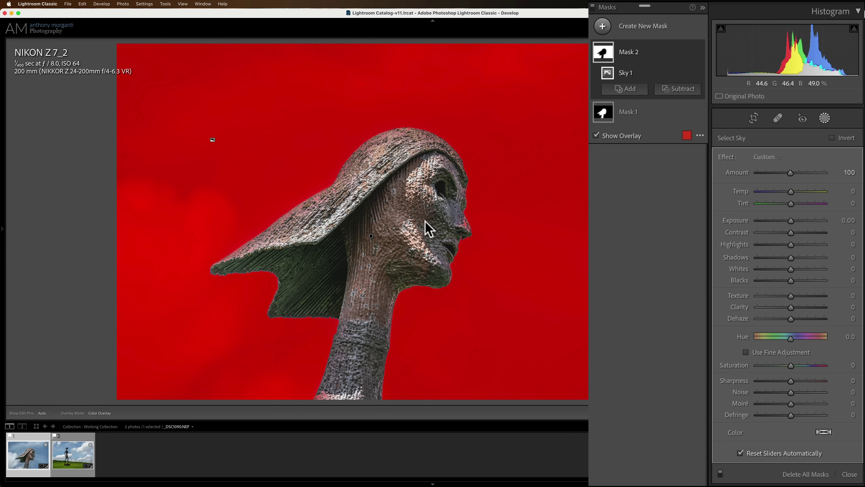
mouse_move(371, 237)
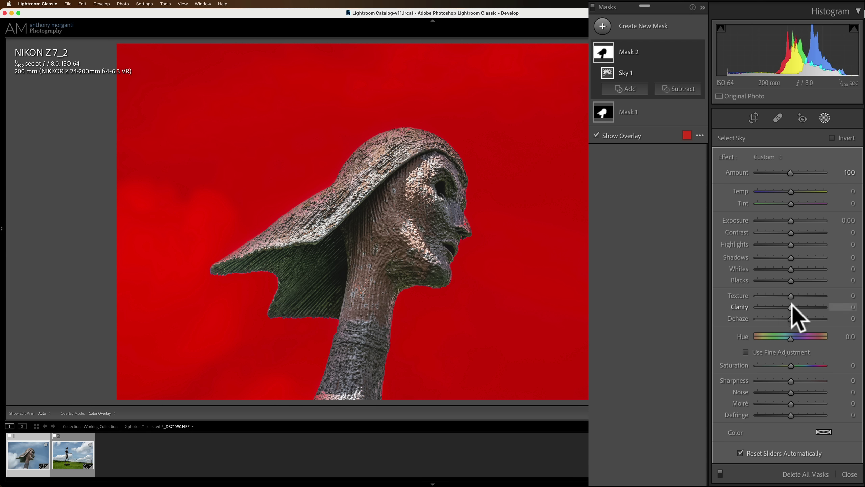
left_click_drag(791, 308, 810, 308)
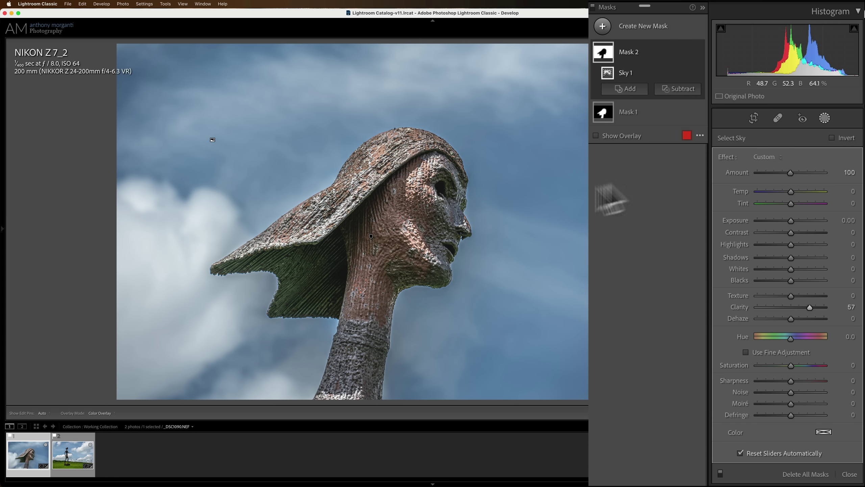
Hide pins of unselected masks, then show them again
left_click(700, 137)
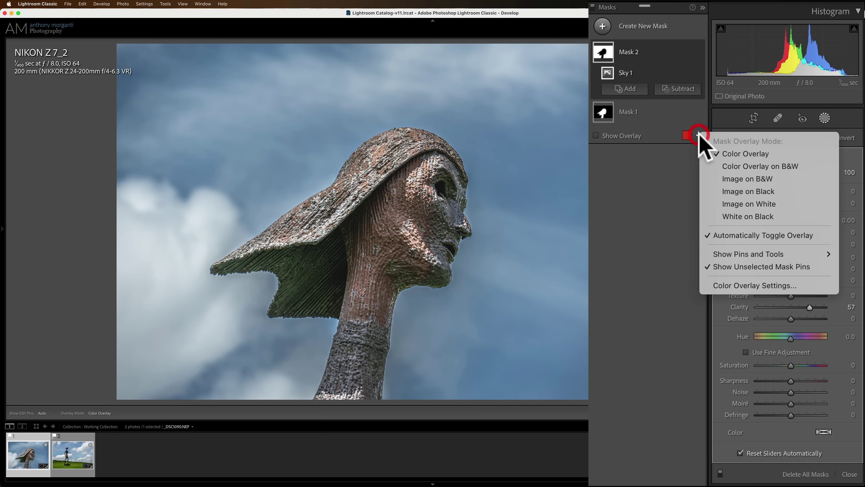
left_click(751, 267)
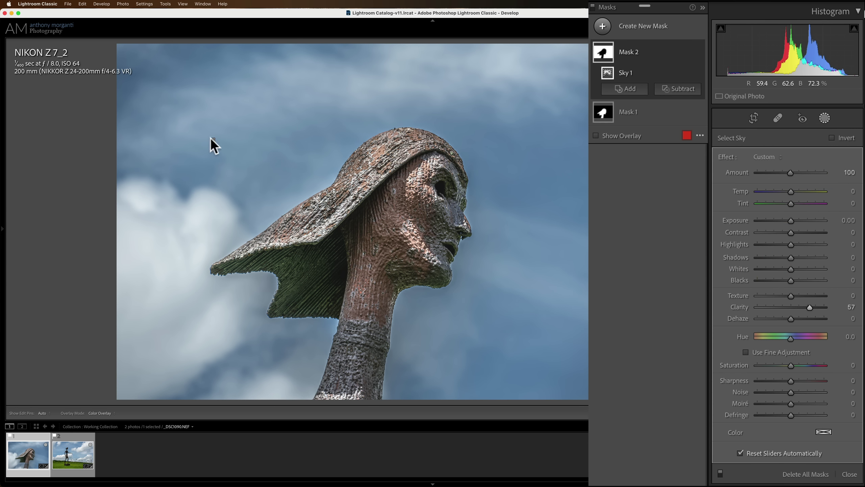
mouse_move(212, 139)
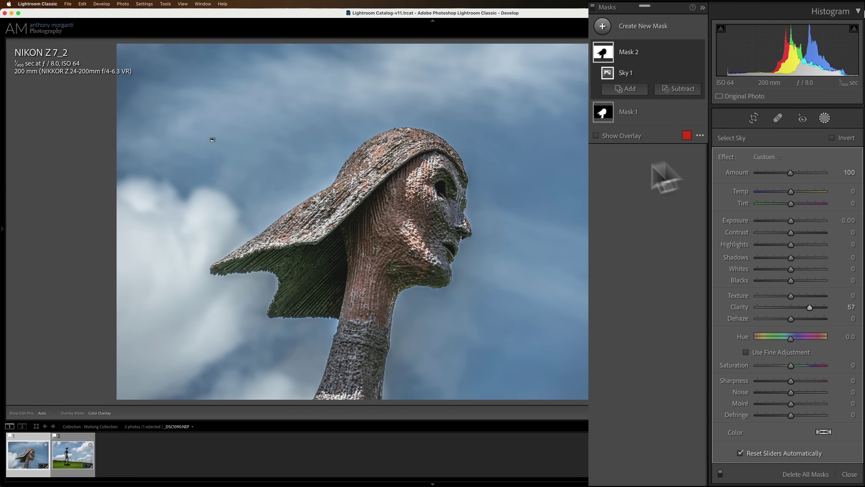
left_click(700, 135)
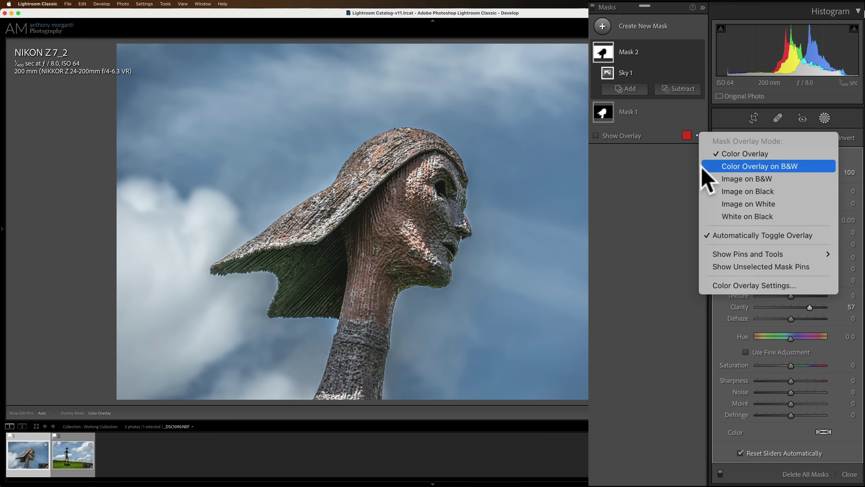
left_click(723, 267)
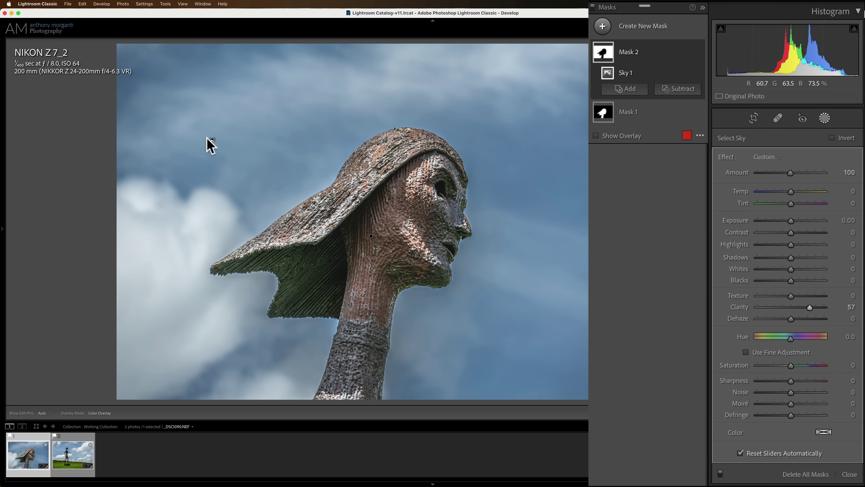
mouse_move(213, 141)
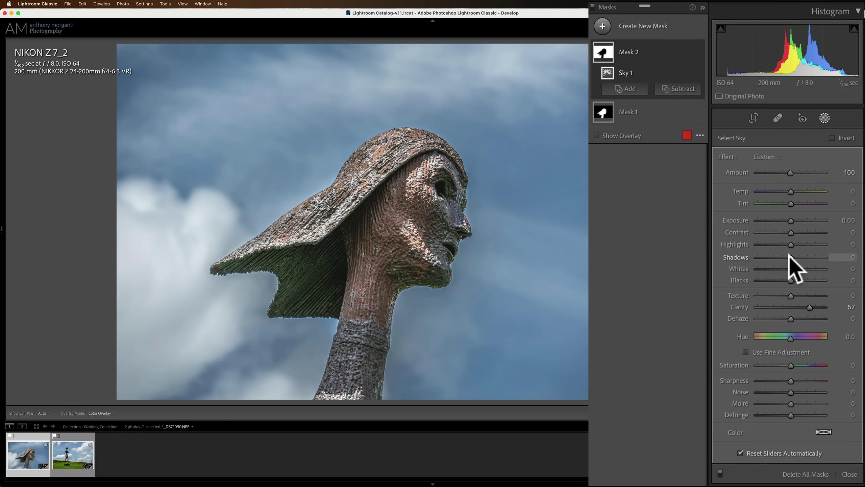
Reset the sky mask's Shadows to 0 and lift the subject mask's Blacks to 27
mouse_move(788, 257)
left_mouse_down()
mouse_move(801, 257)
mouse_move(784, 255)
left_mouse_up()
double_click(786, 257)
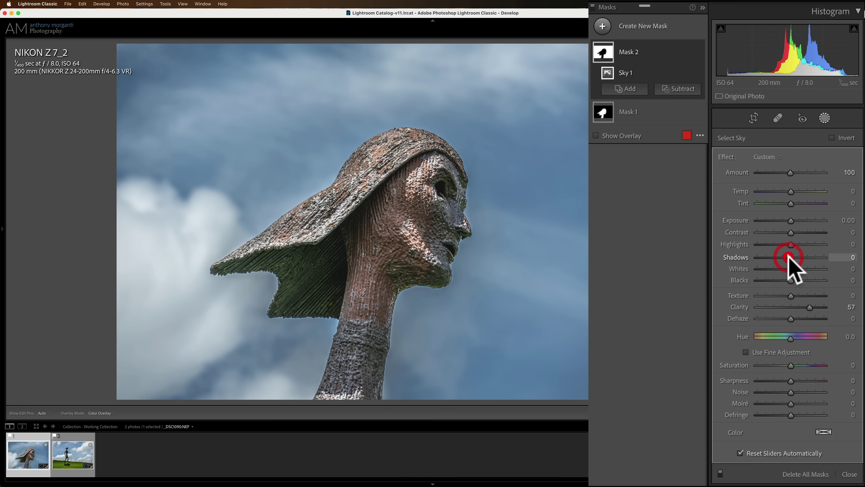
left_click(371, 236)
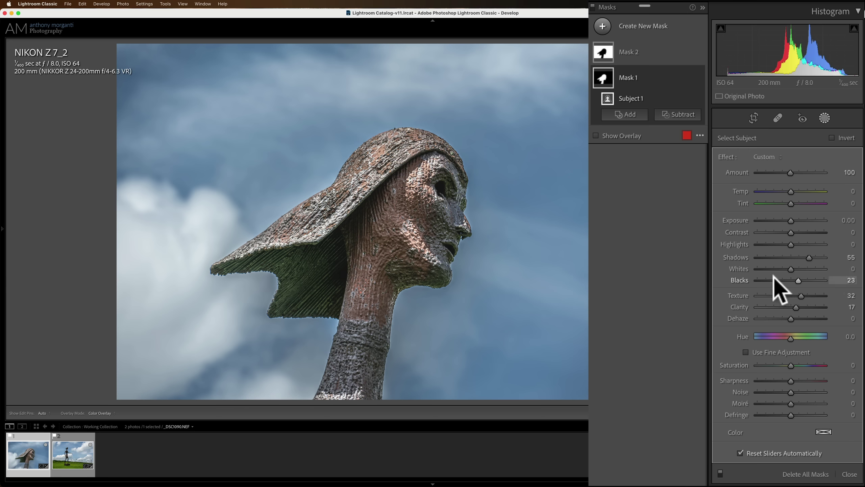
mouse_move(799, 280)
left_mouse_down()
mouse_move(819, 280)
mouse_move(800, 281)
left_mouse_up()
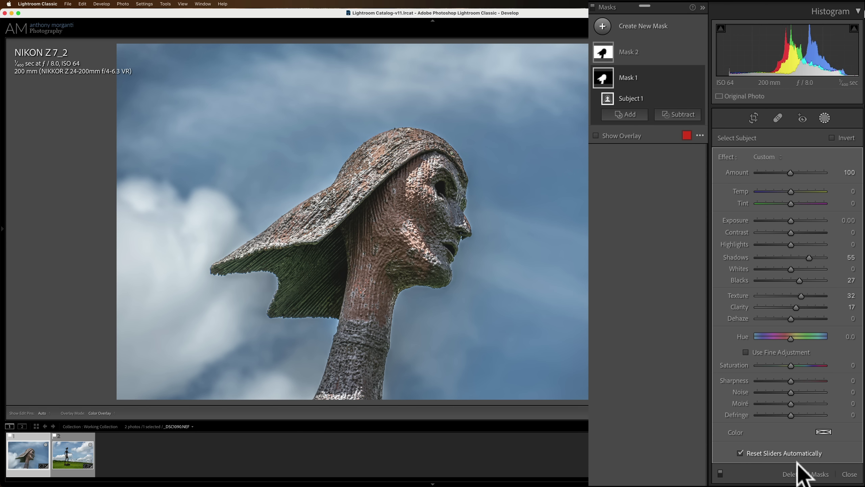
Delete all masks, add a fresh Select Subject mask, and open then close Color Overlay Settings
left_click(798, 473)
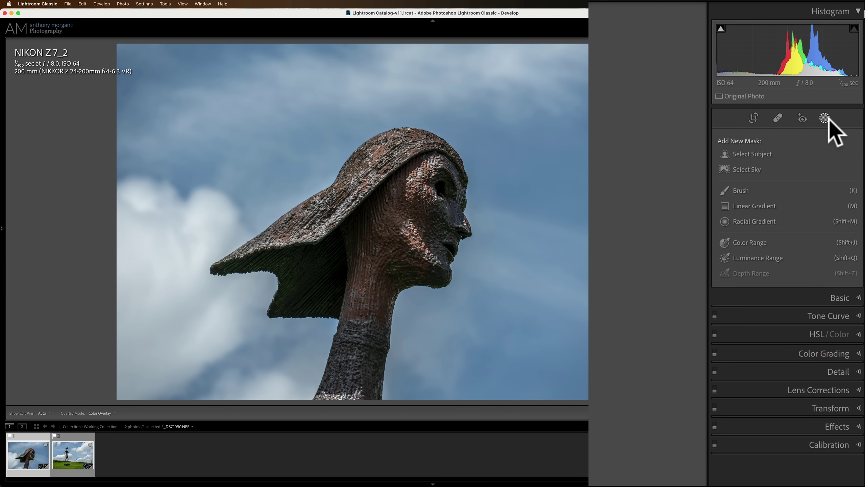
left_click(756, 154)
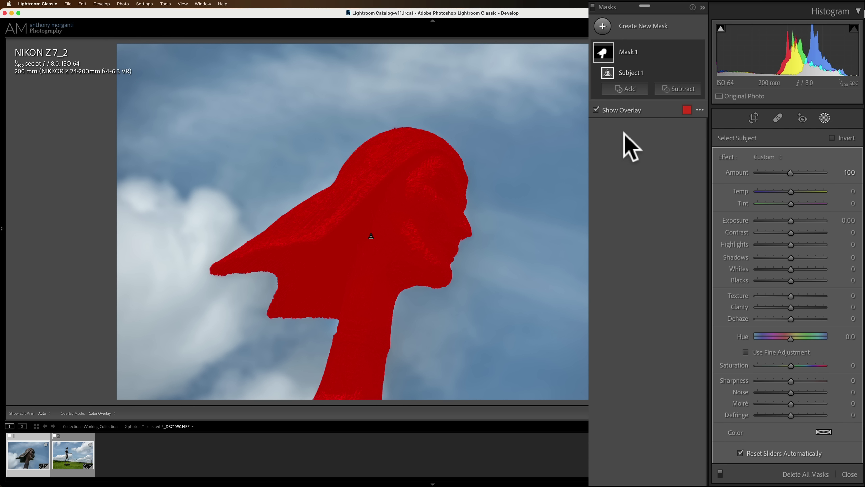
left_click(700, 109)
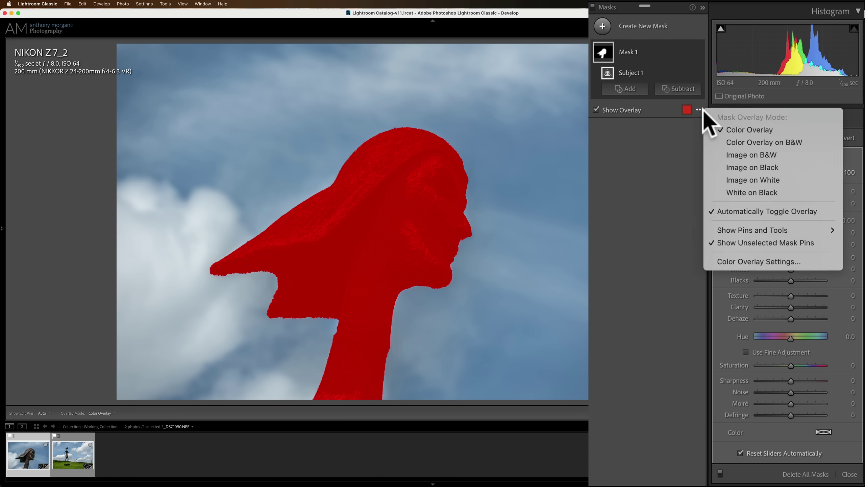
left_click(717, 259)
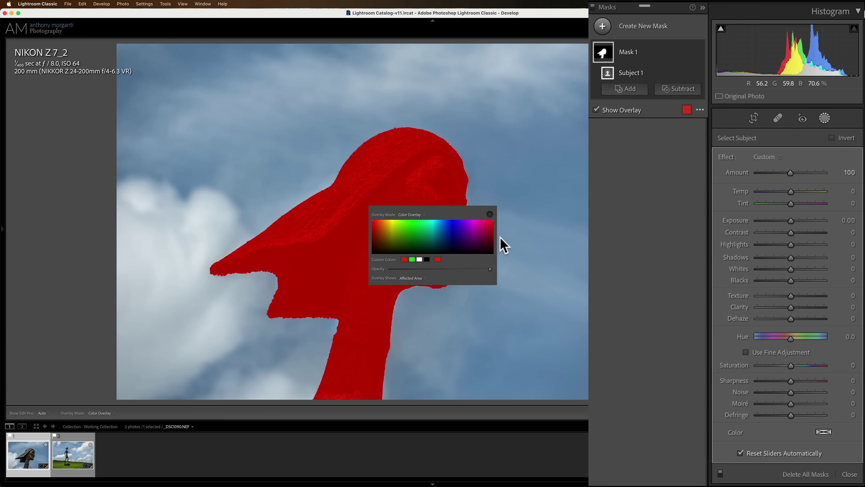
left_click_drag(467, 207, 585, 206)
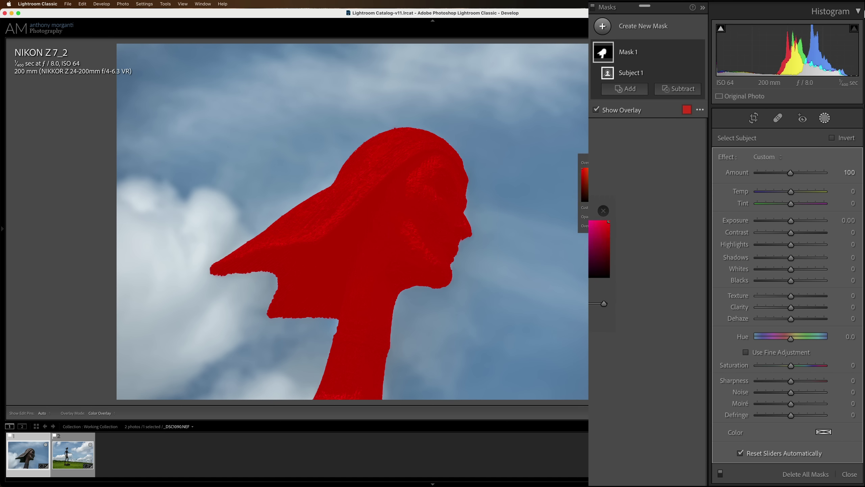
left_click(604, 210)
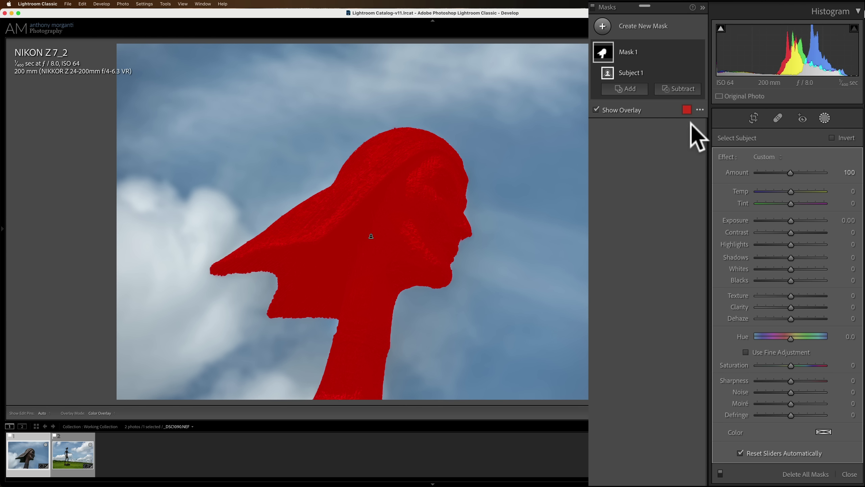
Try purple, yellow-green and blue overlay colours, dropping opacity low and back to full
left_click(686, 110)
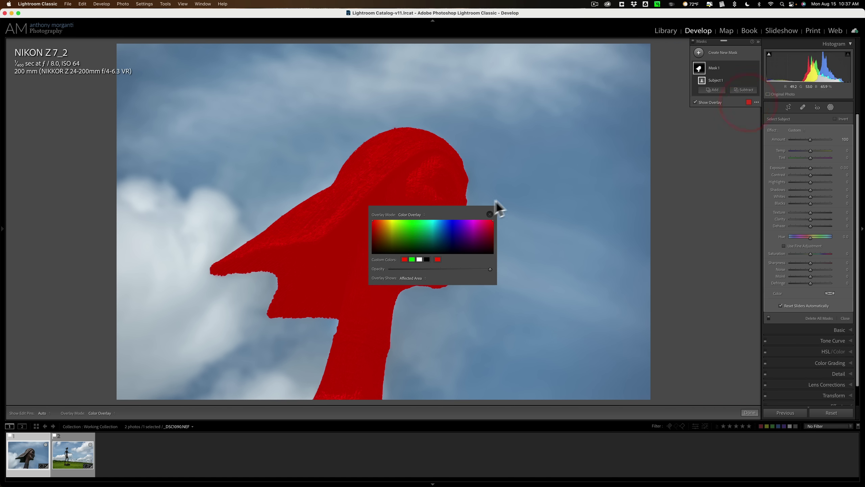
left_click_drag(479, 208, 697, 145)
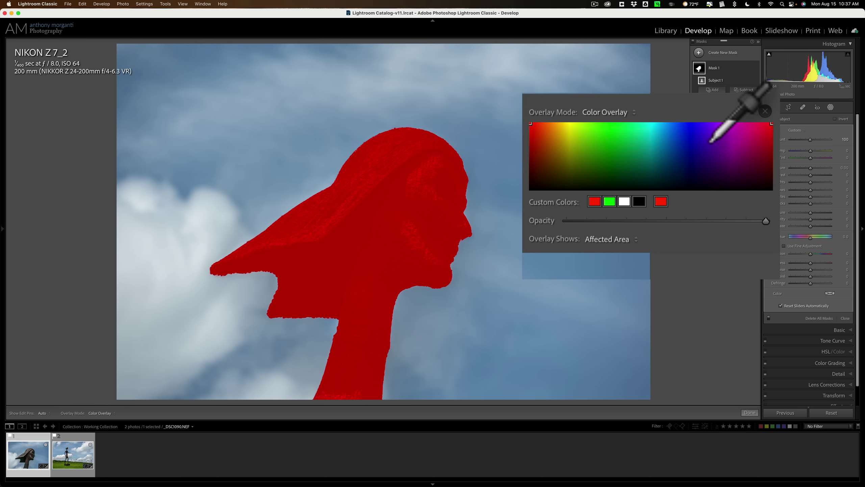
left_click(706, 140)
left_click(569, 143)
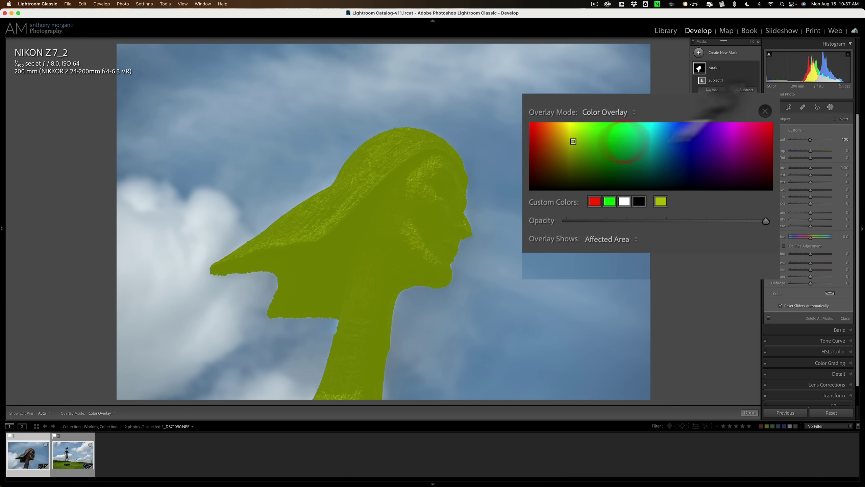
left_click(698, 137)
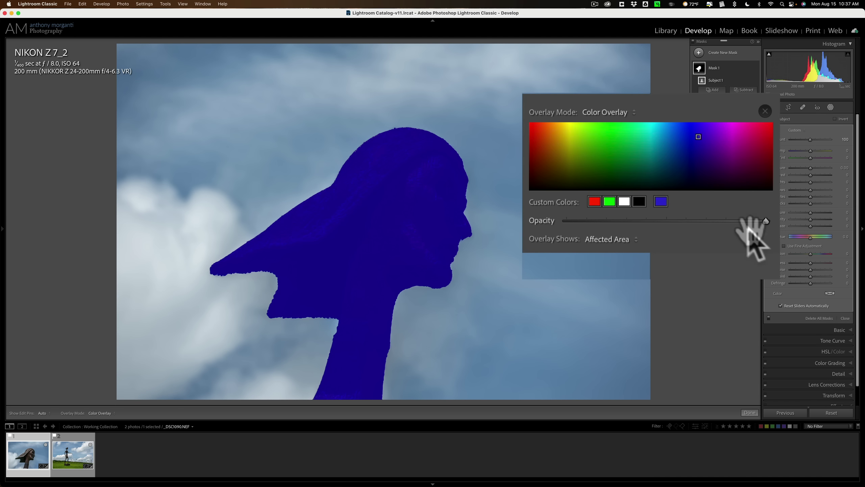
left_click_drag(766, 220, 638, 232)
left_click(765, 221)
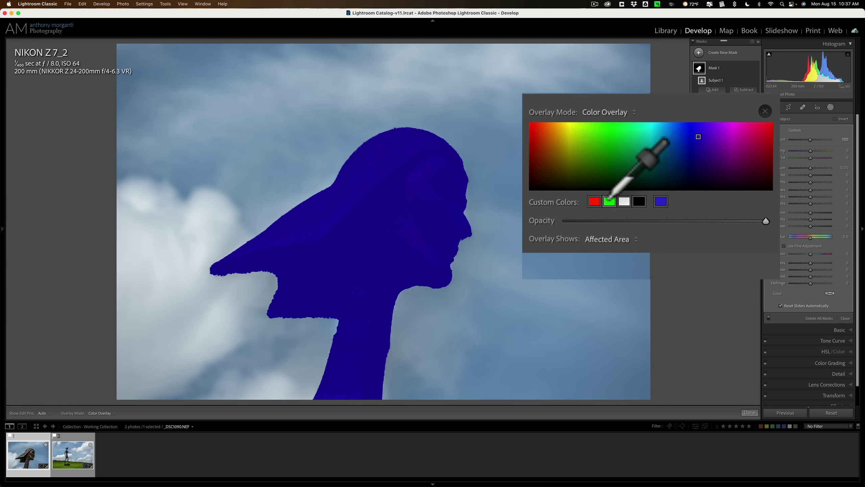
Cycle the overlay through red, green, white and black swatches, finishing on red
left_click(594, 202)
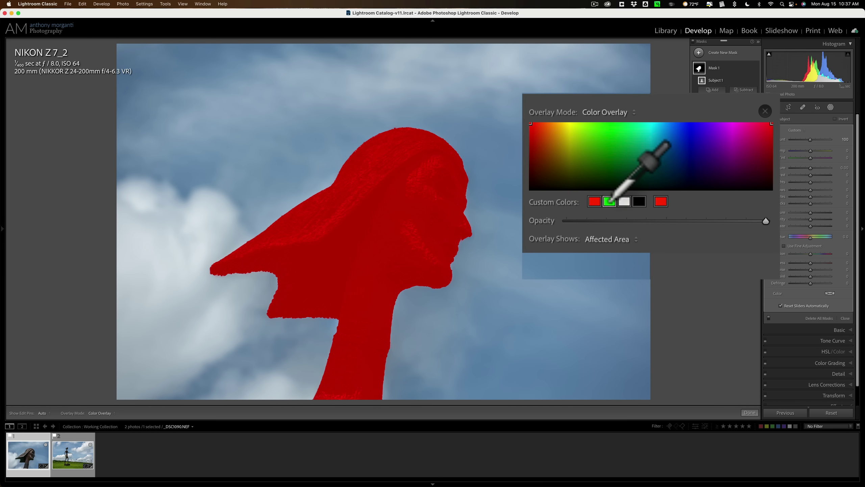
left_click(610, 202)
left_click(624, 201)
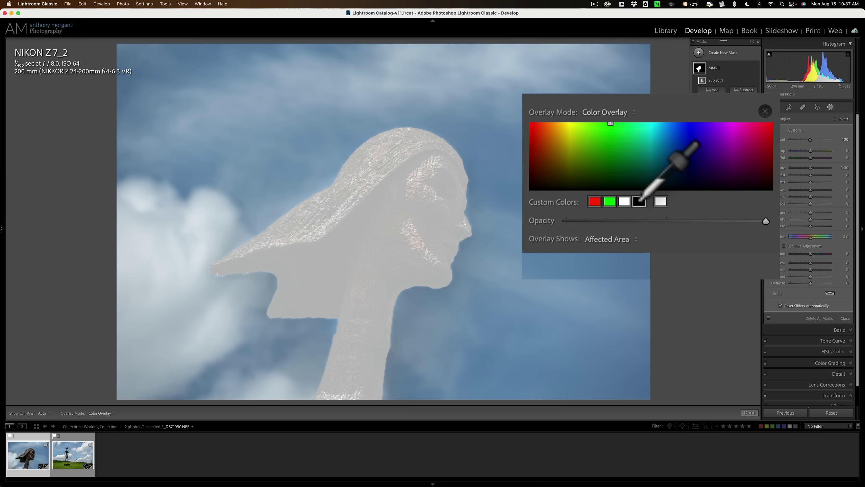
left_click(639, 201)
left_click(595, 202)
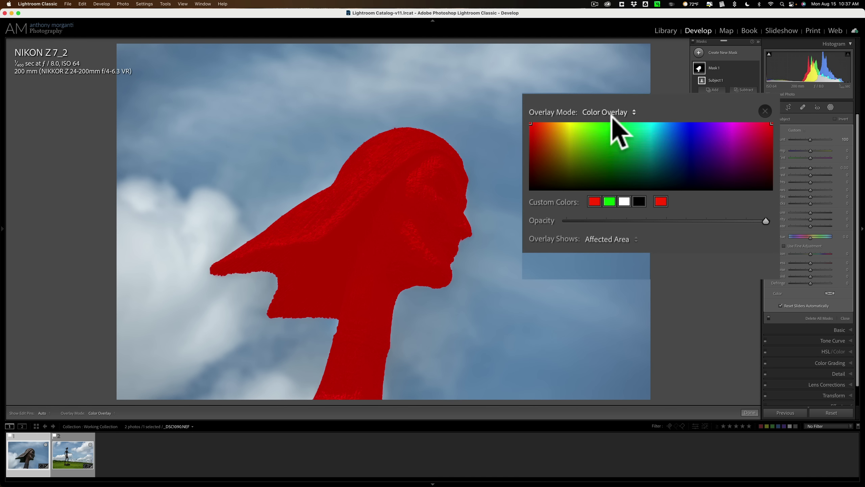
Preview the mask in Image on B&W, then Image on Black, then return to red Color Overlay
left_click(630, 111)
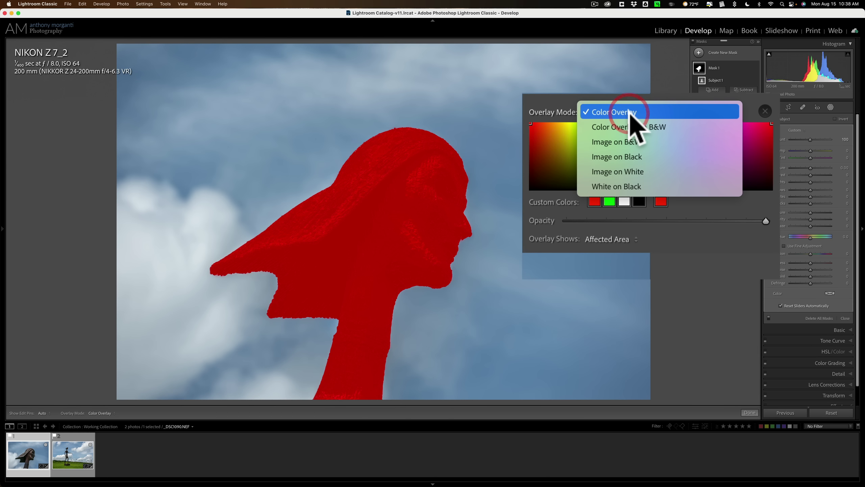
left_click(632, 142)
left_click(628, 117)
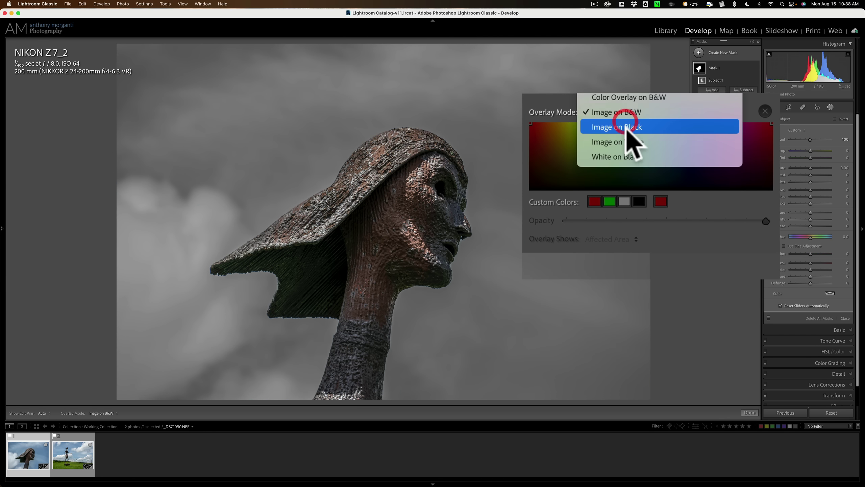
left_click(626, 131)
left_click(620, 118)
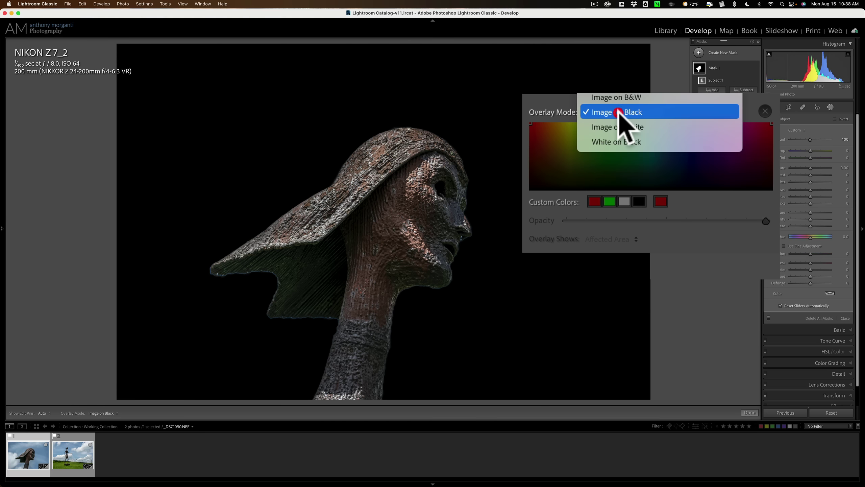
left_click(616, 98)
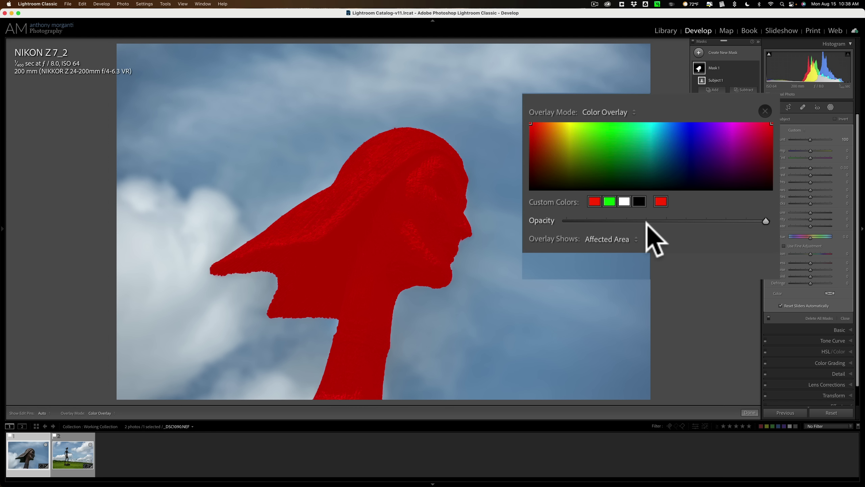
Set Overlay Shows to Unaffected Area so the sky is covered instead of the statue
left_click(634, 238)
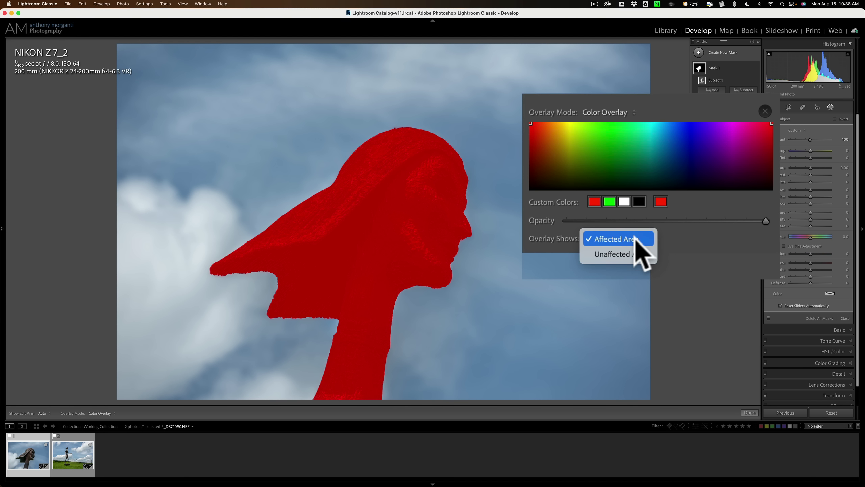
left_click(636, 254)
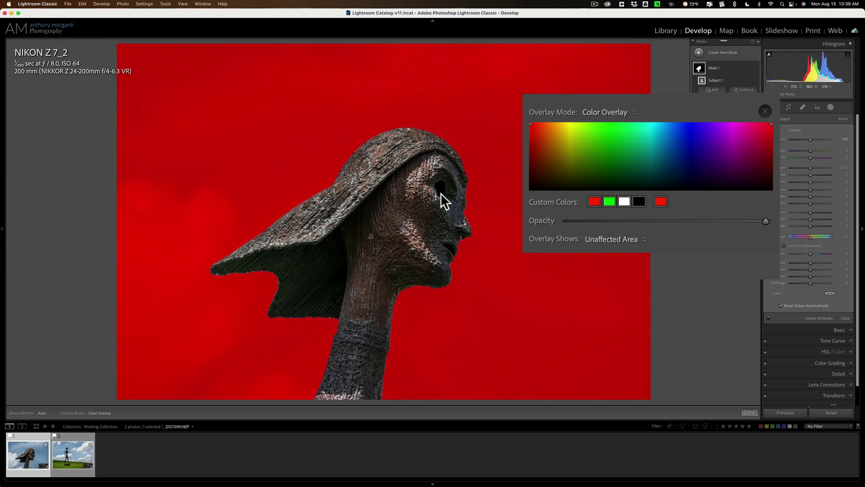
left_click(364, 230)
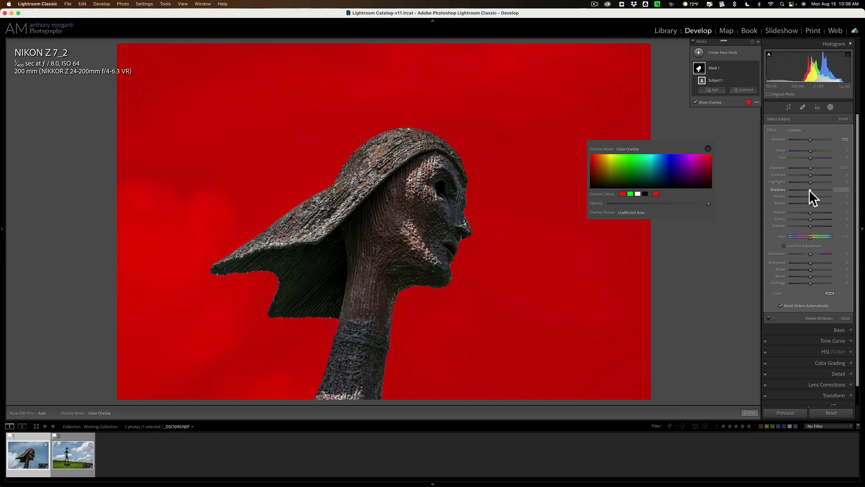
Raise the statue mask's Shadows to 48, Texture to 25 and Clarity to 27, then restore Affected Area
key("o")
left_click_drag(811, 190, 819, 190)
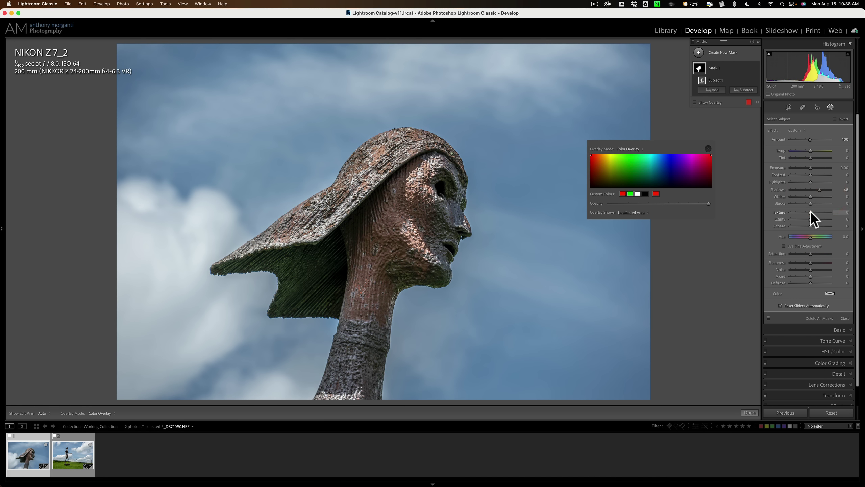
key("o")
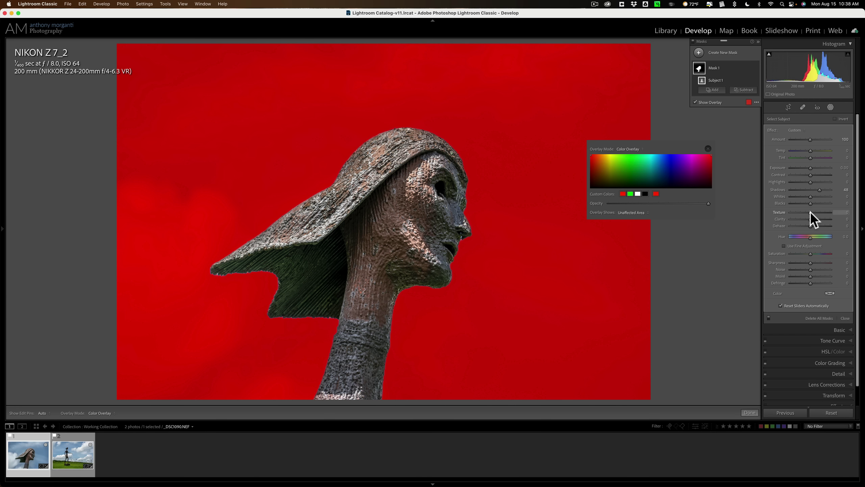
left_click_drag(811, 212, 815, 217)
key("o")
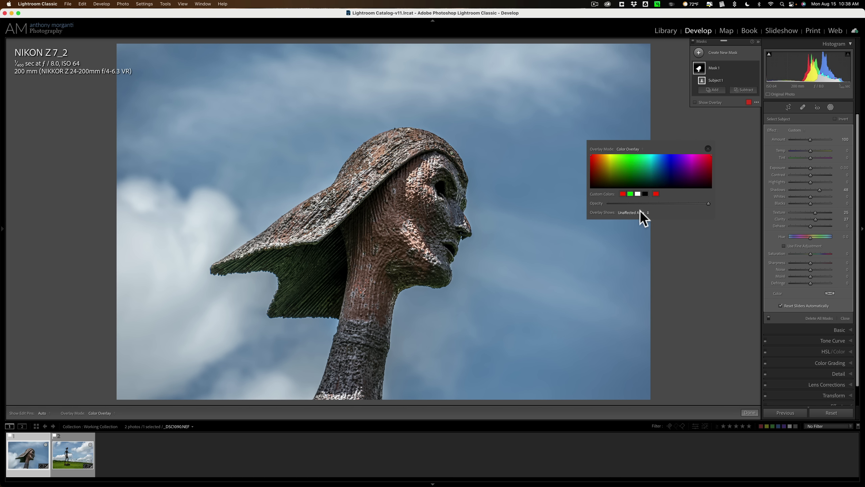
left_click(639, 211)
left_click(638, 205)
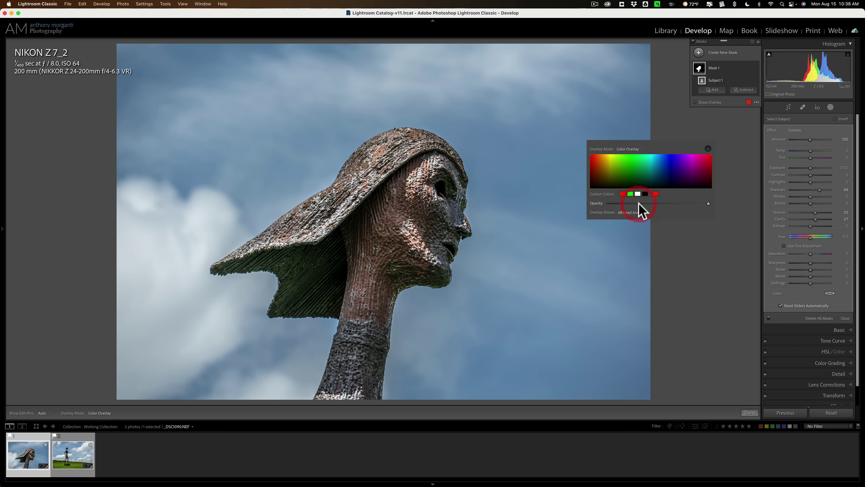
Close the Color Overlay settings, toggle Show Overlay on then off, and dismiss the overlay options menu
left_click(708, 149)
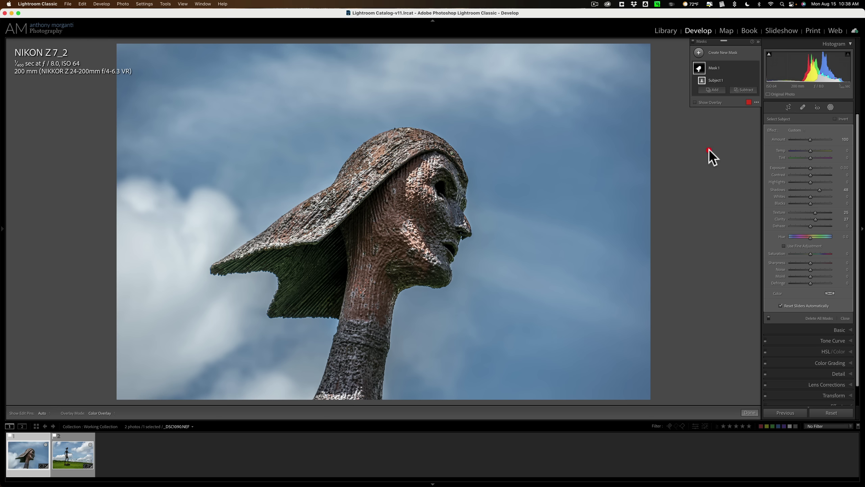
left_click(696, 102)
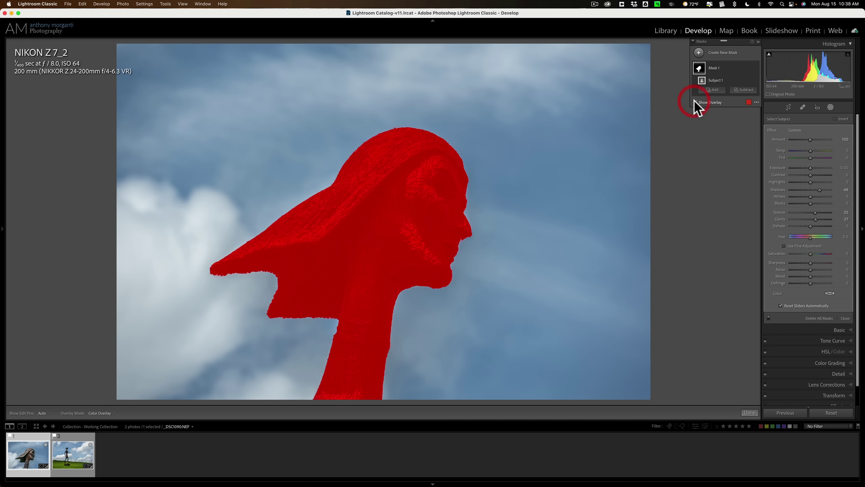
left_click(695, 103)
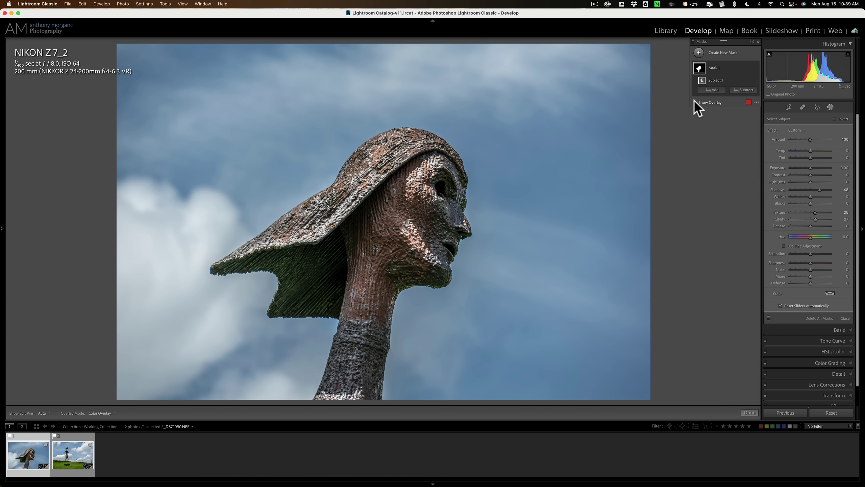
left_click(758, 102)
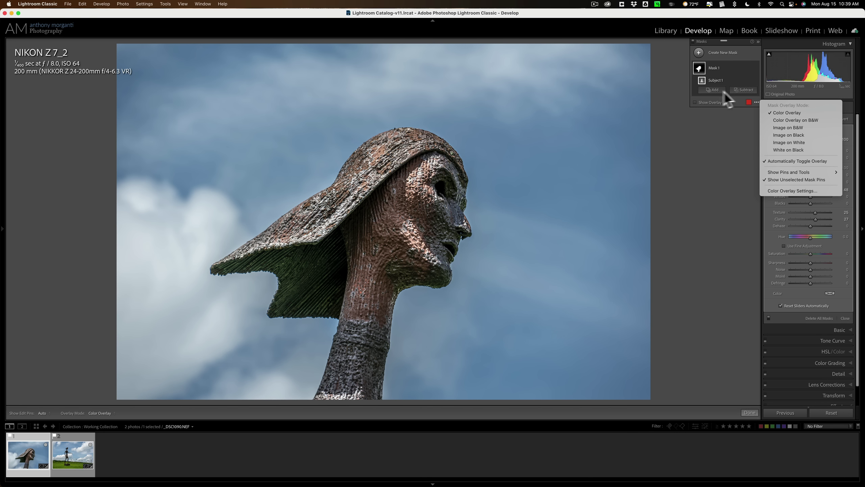
left_click(738, 110)
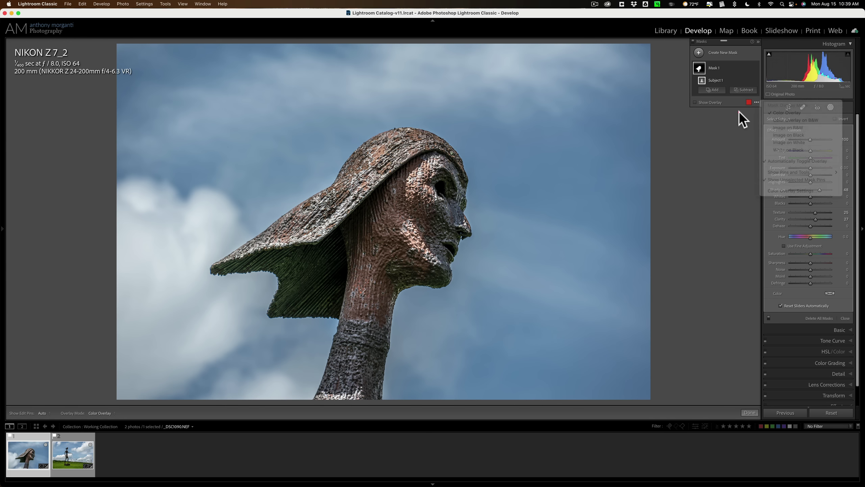